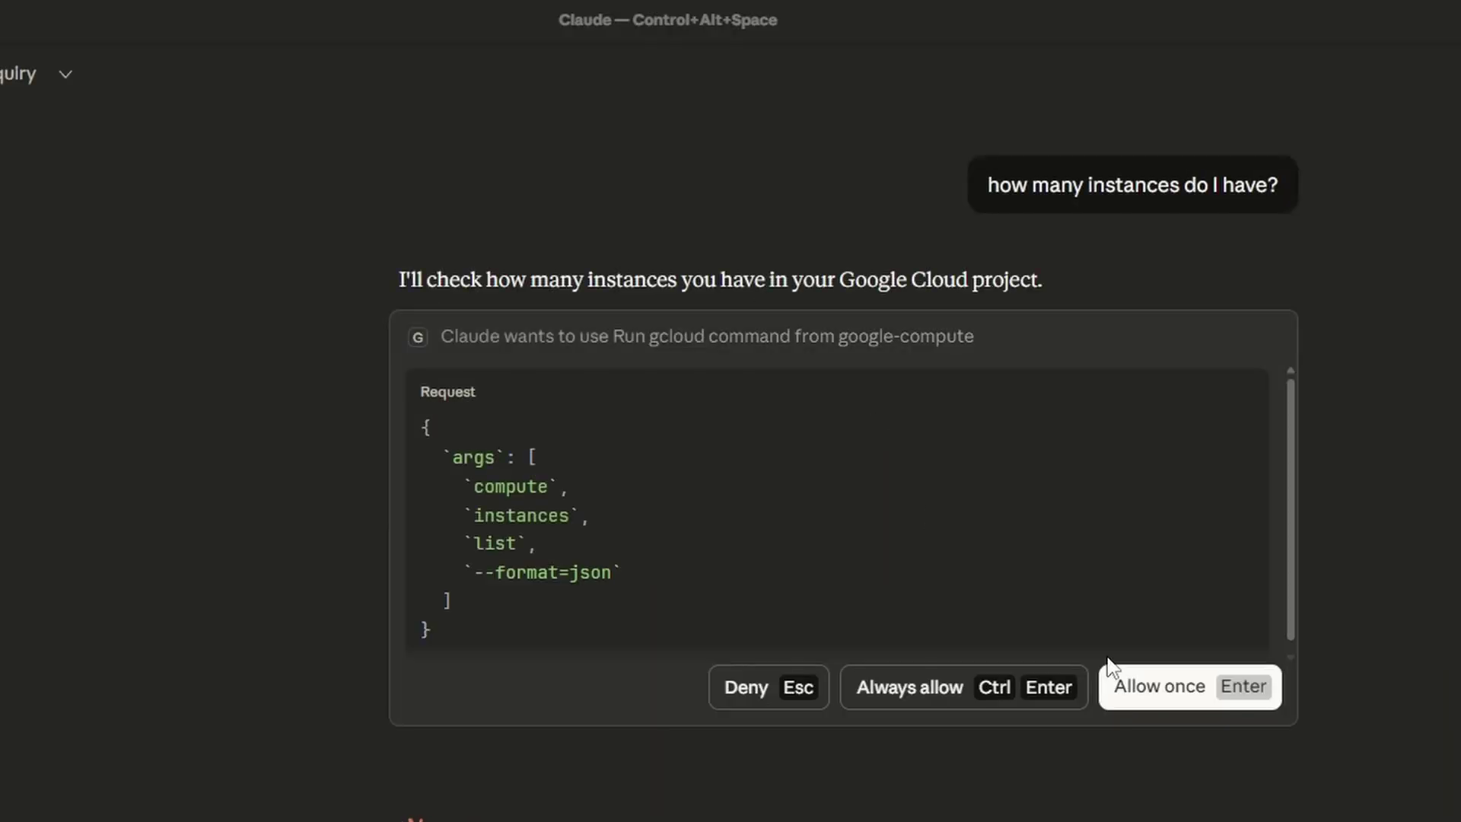
- Allow the google-compute gcloud command once so Claude can list the project's instances
left_click(1112, 671)
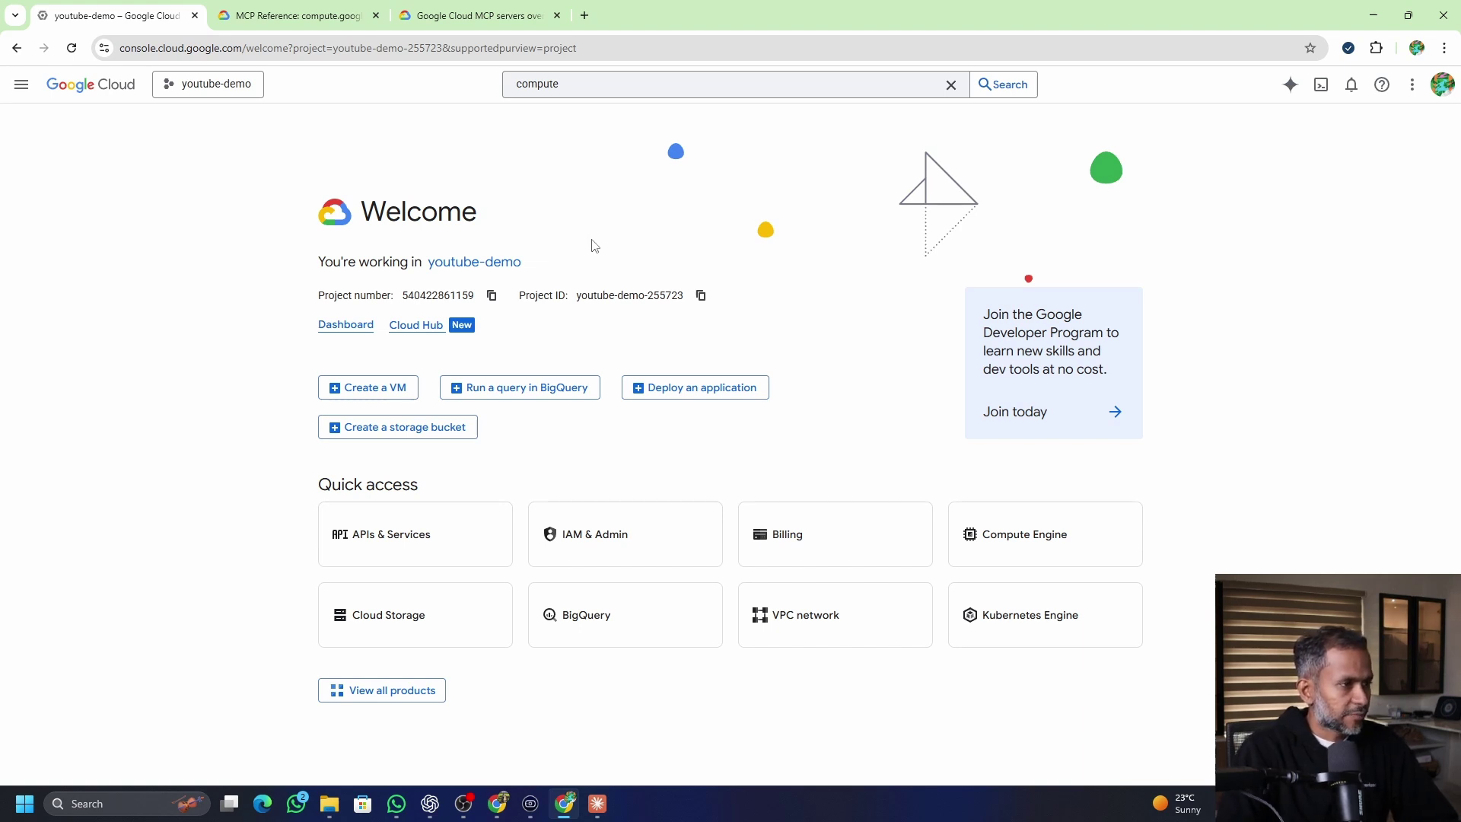
- Search the Cloud Console for 'service accounts' to reach the youtube-demo Service accounts page
left_click(589, 90)
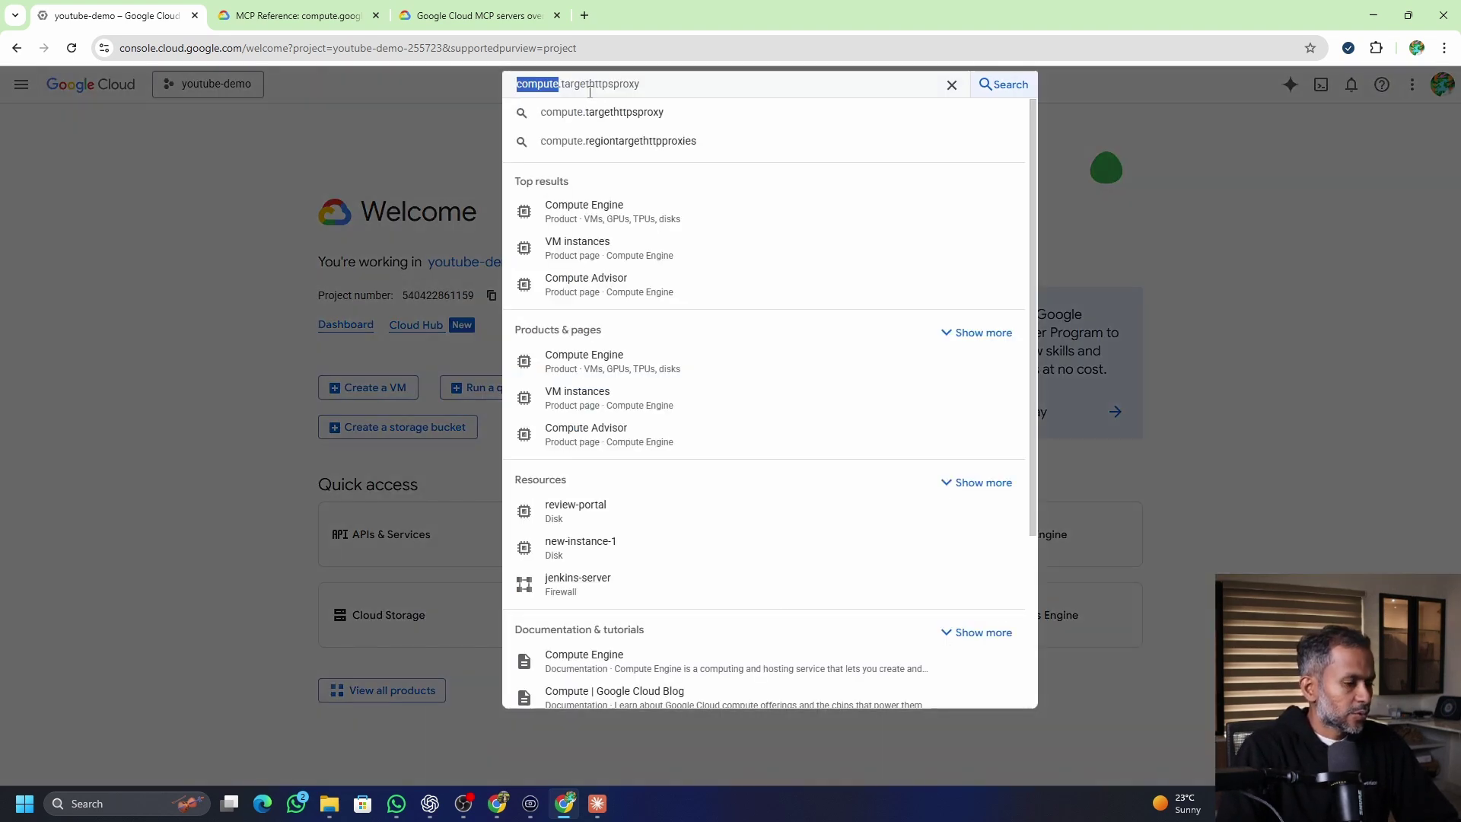
type("service a")
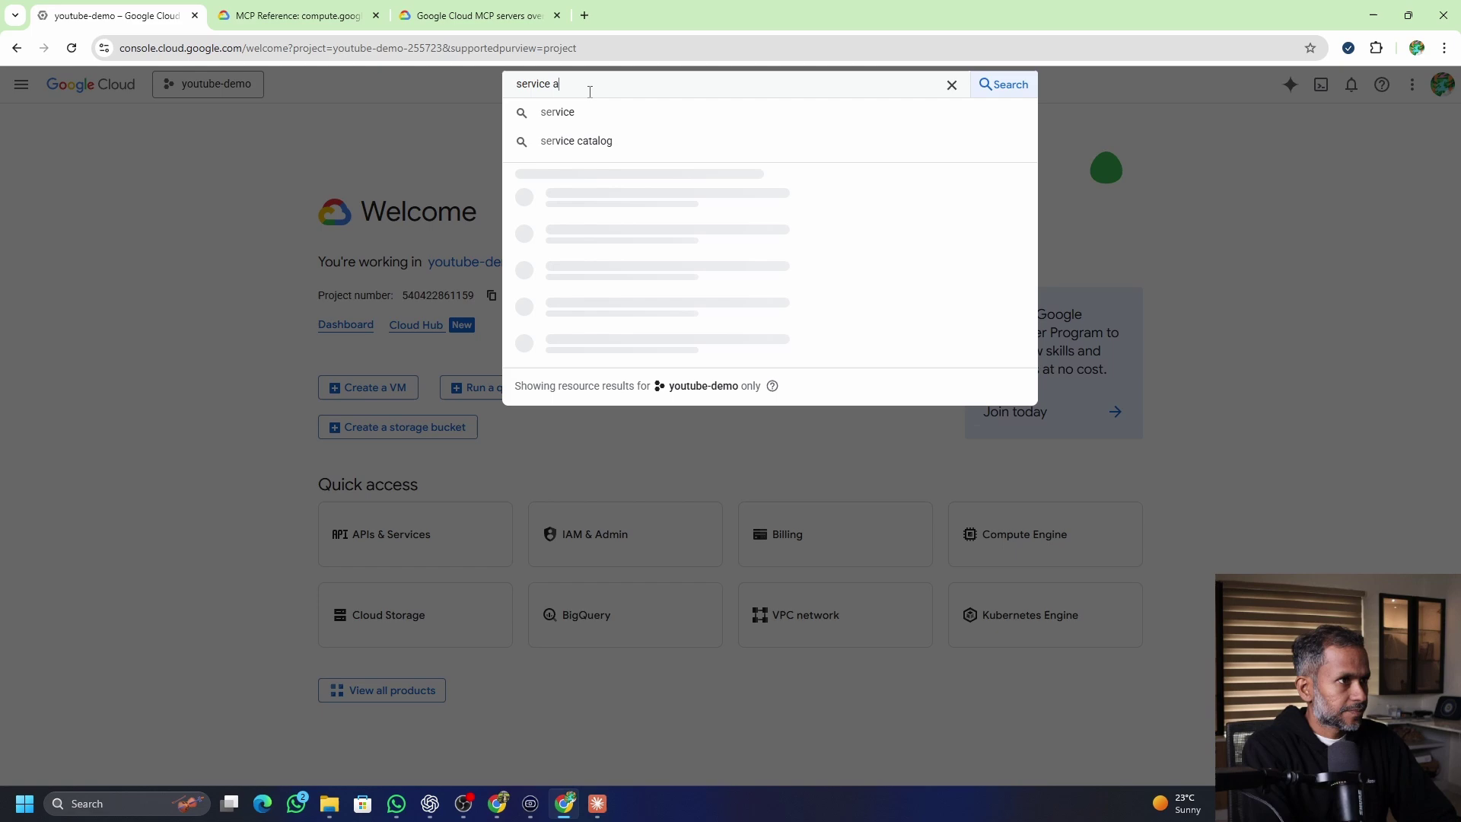
type("ccounts")
key("Return")
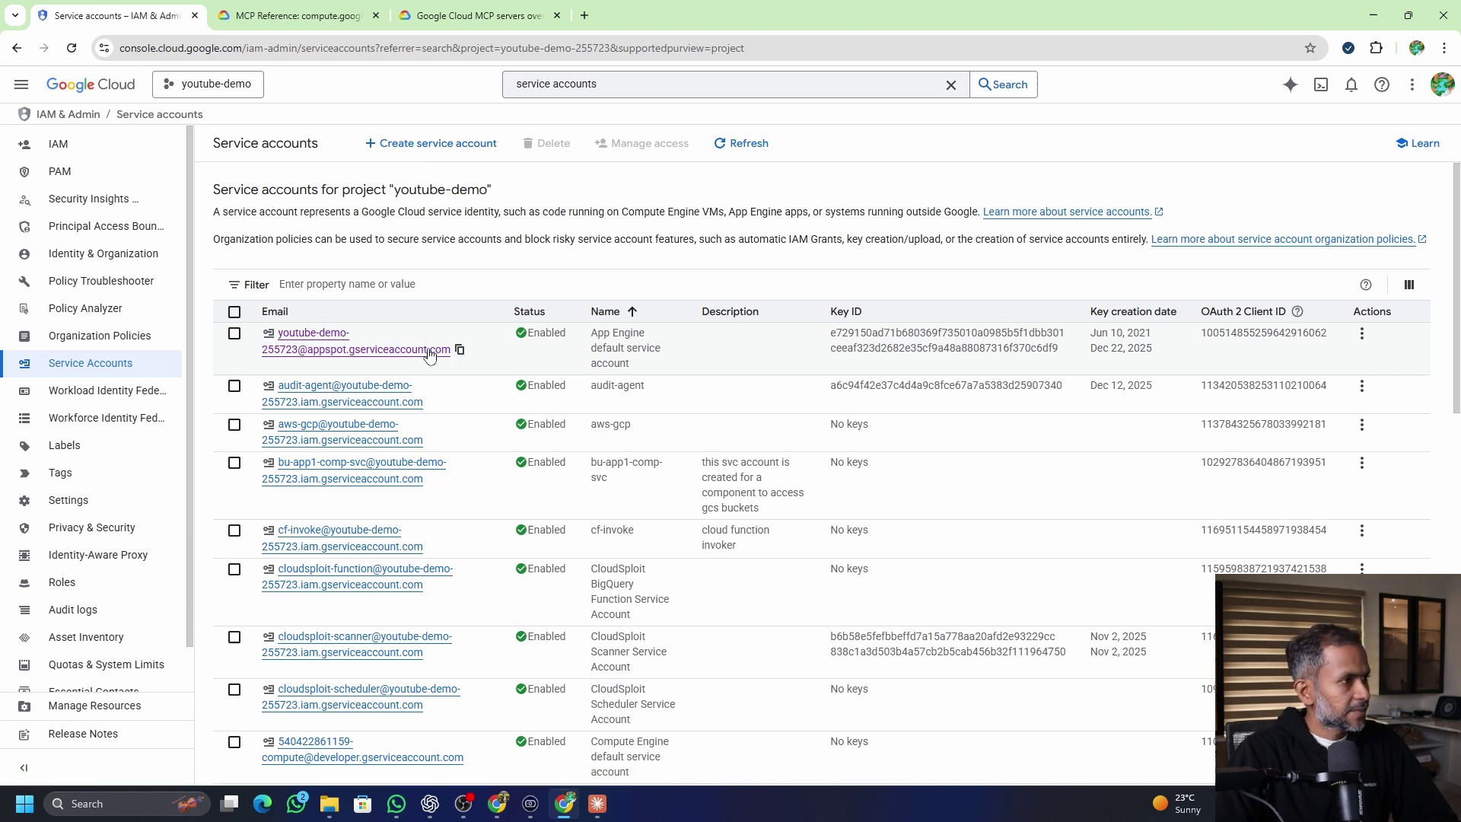
- On the IAM page, locate the appspot.gserviceaccount.com account and its MCP tool user (Beta) role
left_click(60, 145)
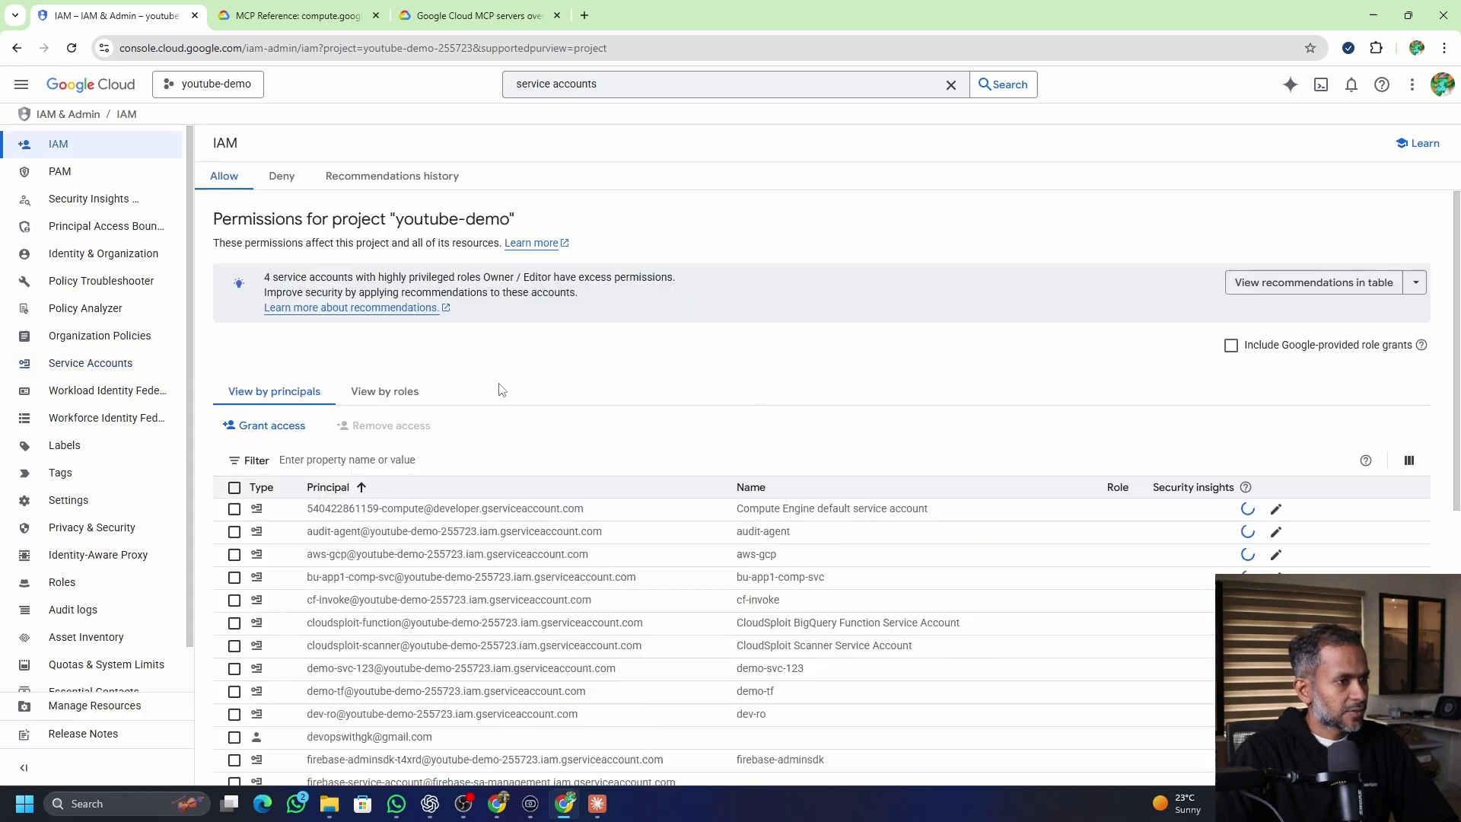
key("ctrl+f")
type("appspot.gserviceaccount.com")
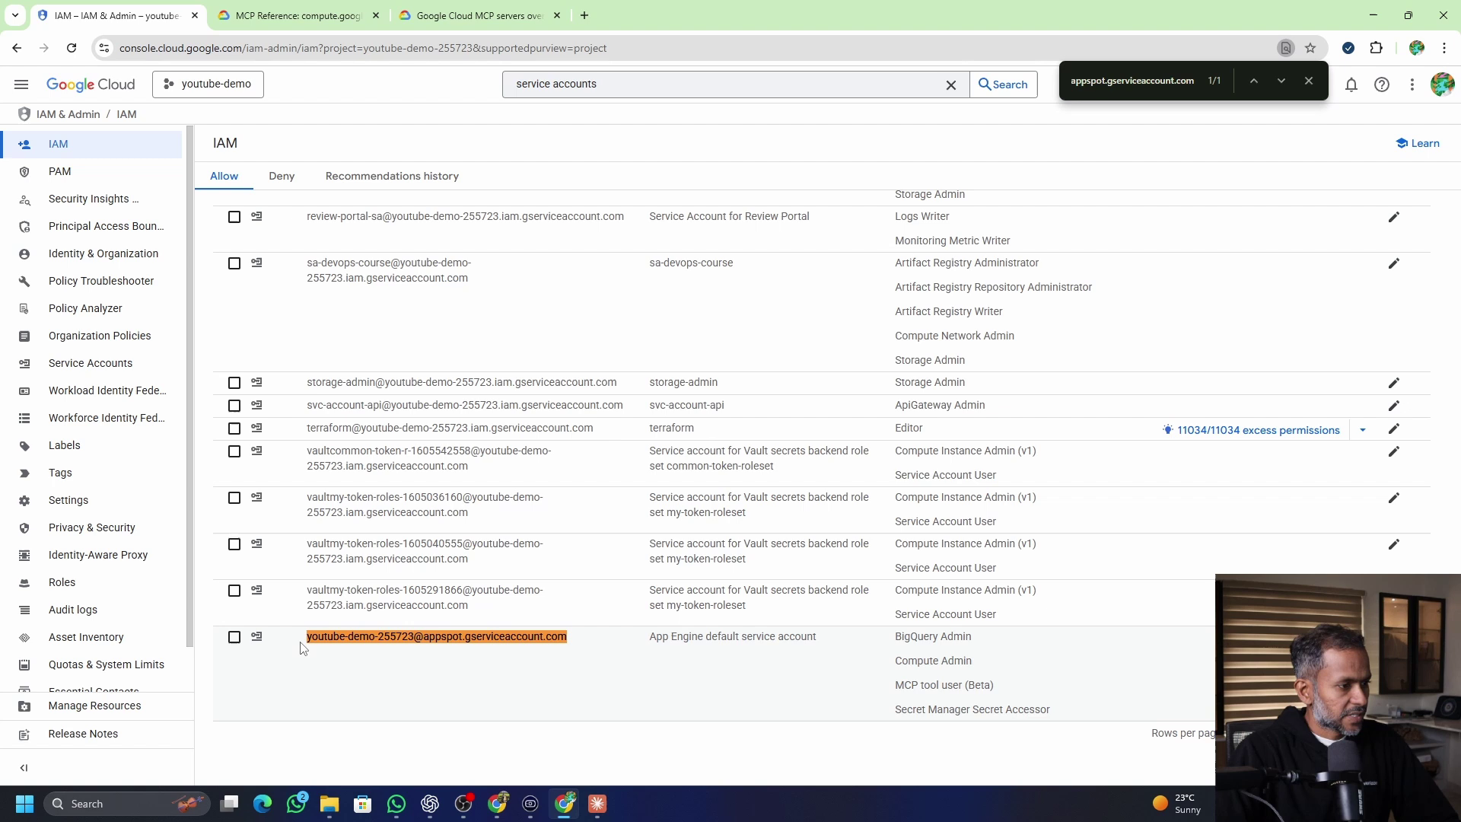
left_click_drag(302, 645, 554, 652)
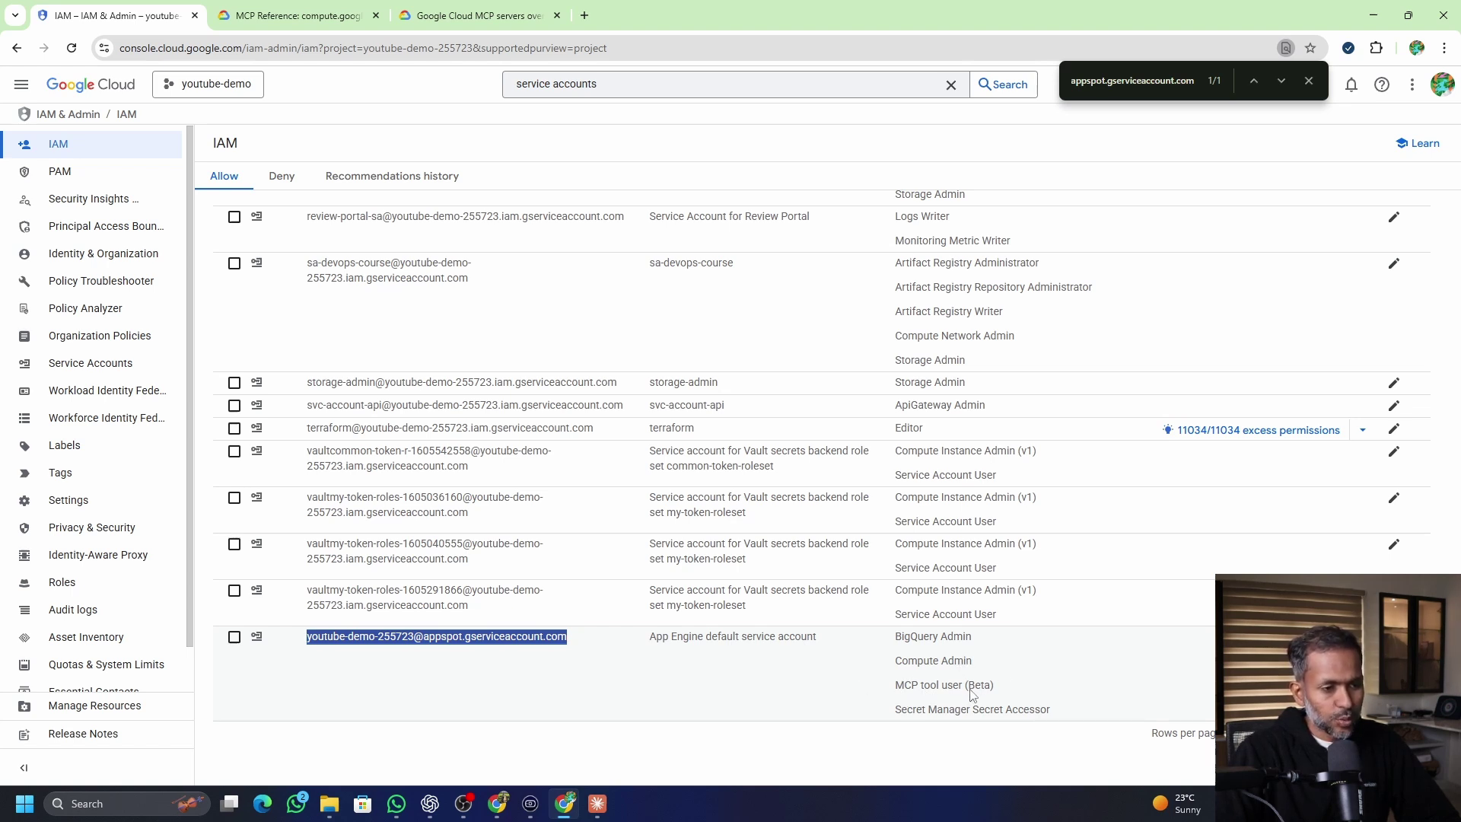
left_click_drag(996, 686, 888, 683)
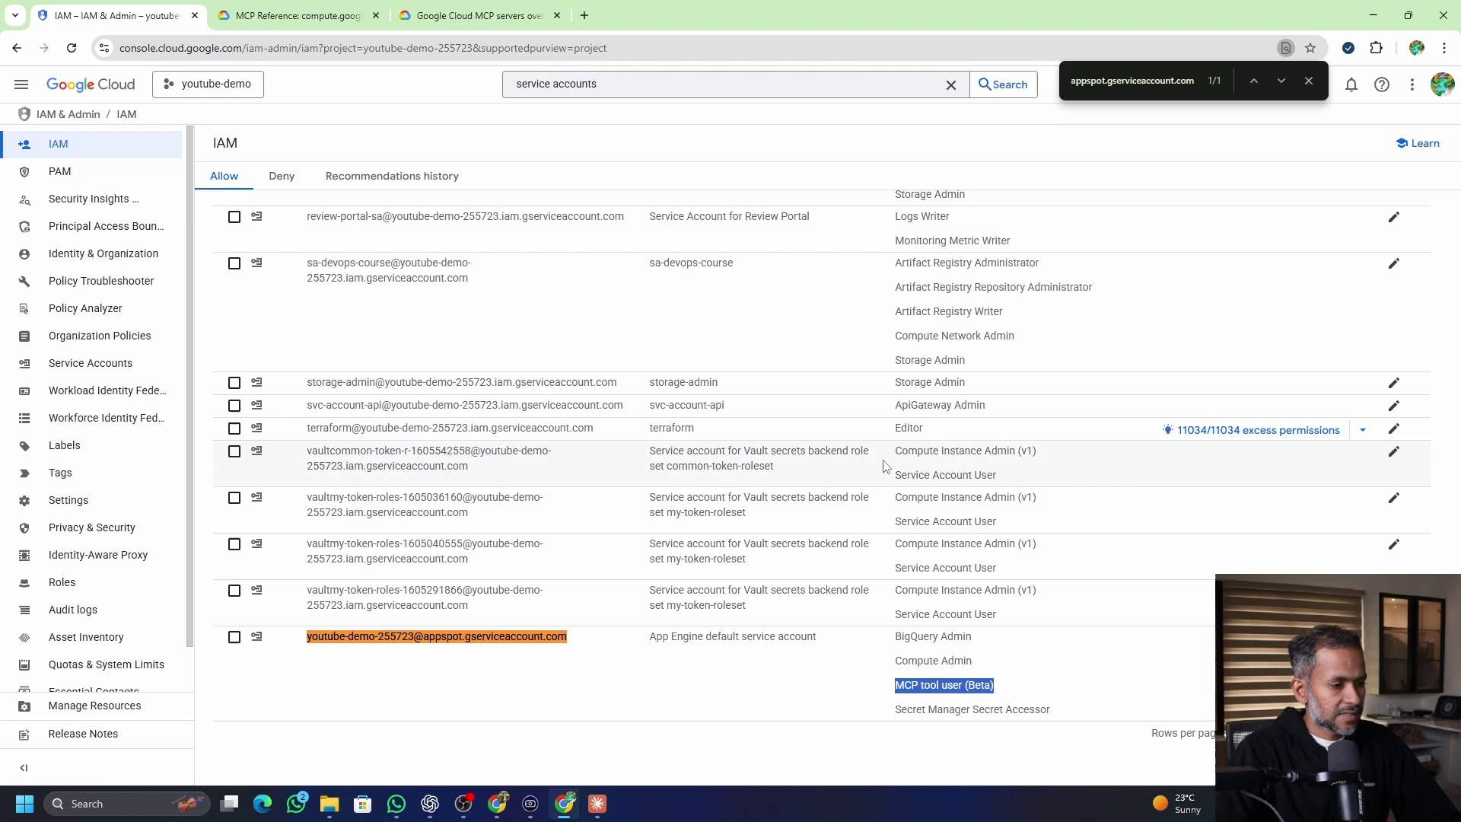
left_click(597, 803)
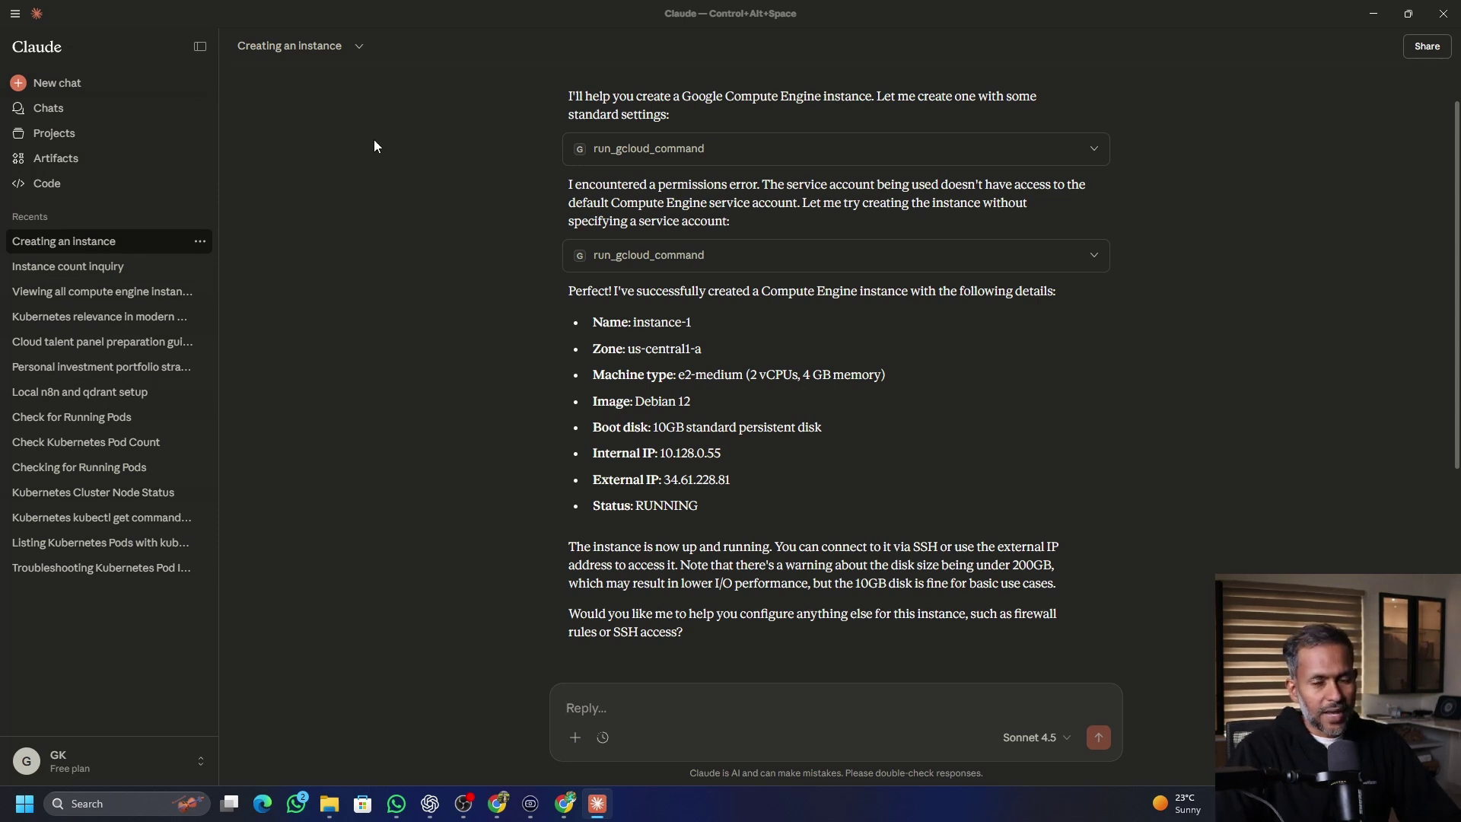
- Open claude_desktop_config.json via the menu's Developer > Open App Config File
left_click(15, 13)
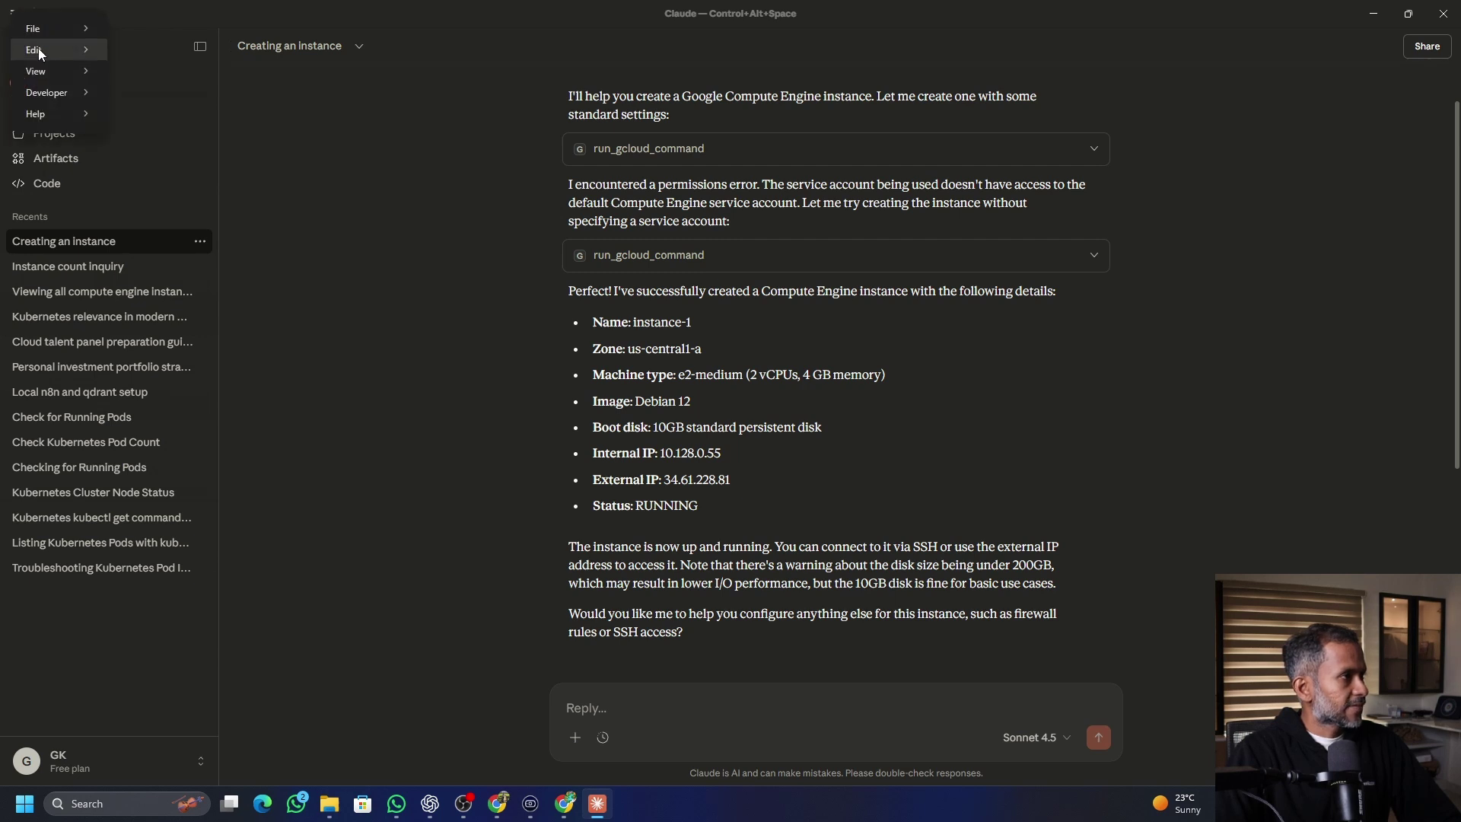
mouse_move(61, 95)
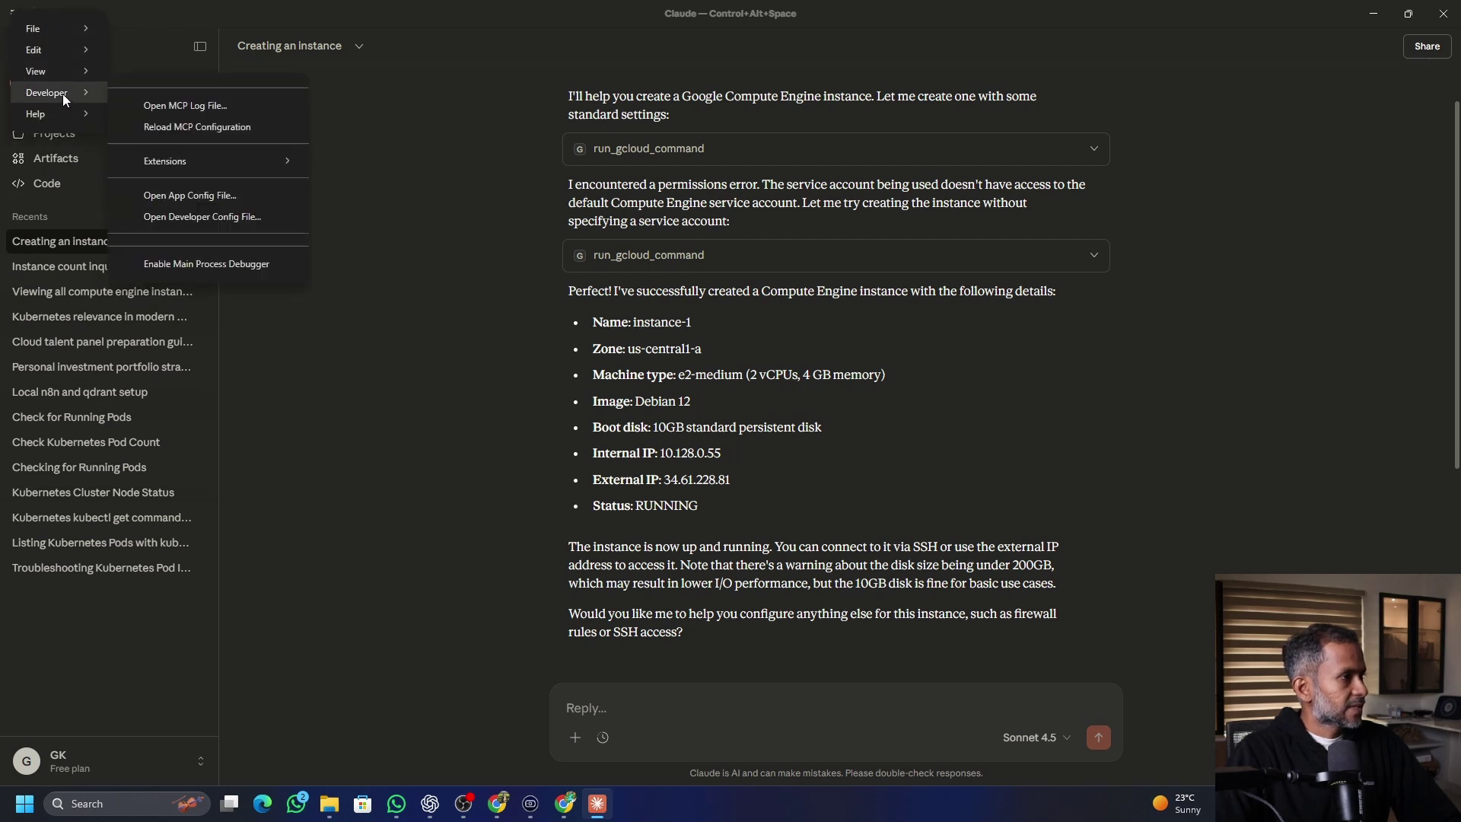
left_click(219, 194)
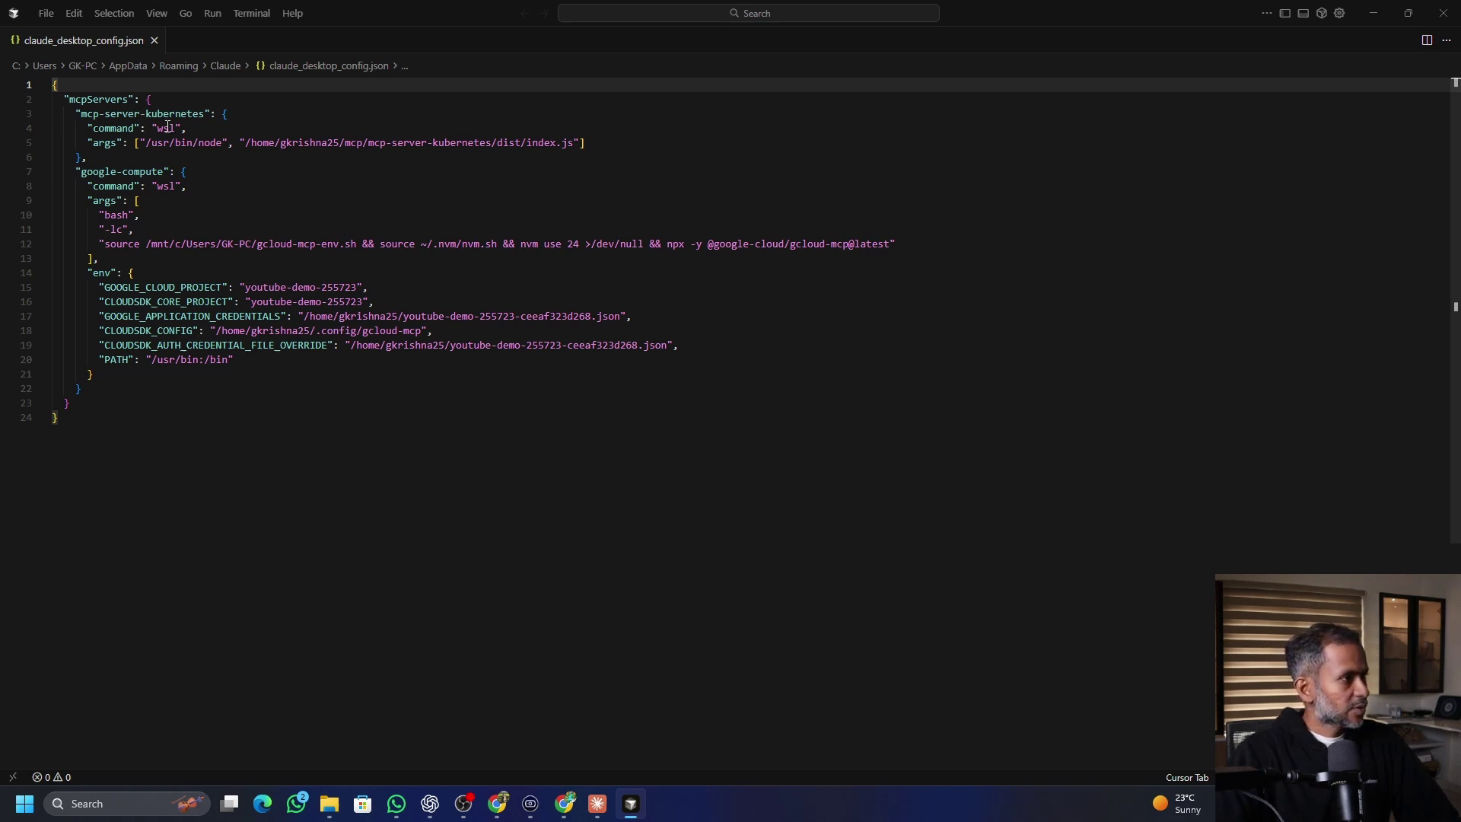
- Review the kubernetes and google-compute entries, including GOOGLE_CLOUD_PROJECT youtube-demo-255723, without editing
left_click(174, 128)
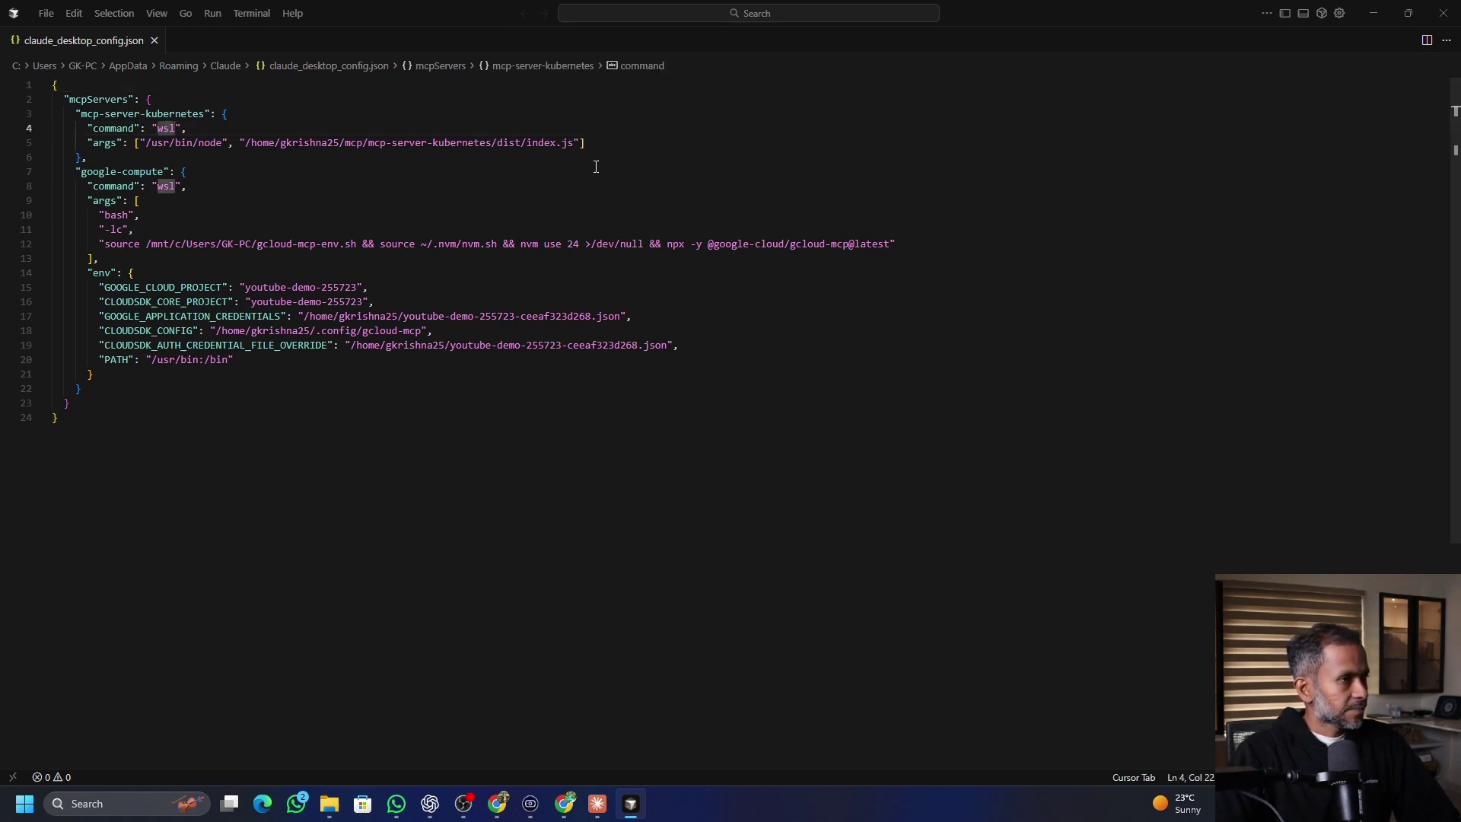
left_click_drag(252, 143, 579, 143)
left_click(677, 287)
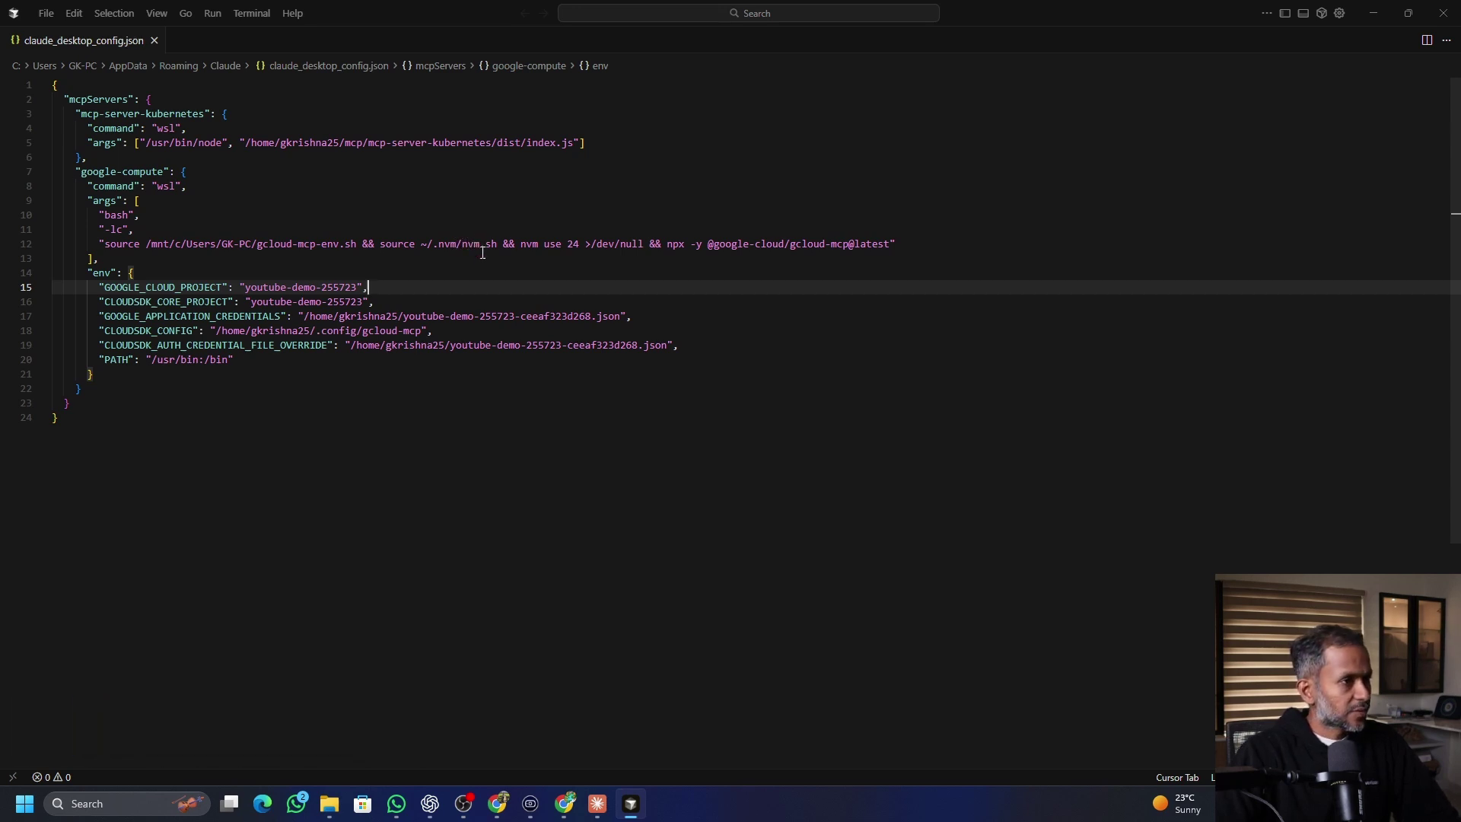
left_click_drag(81, 287, 235, 378)
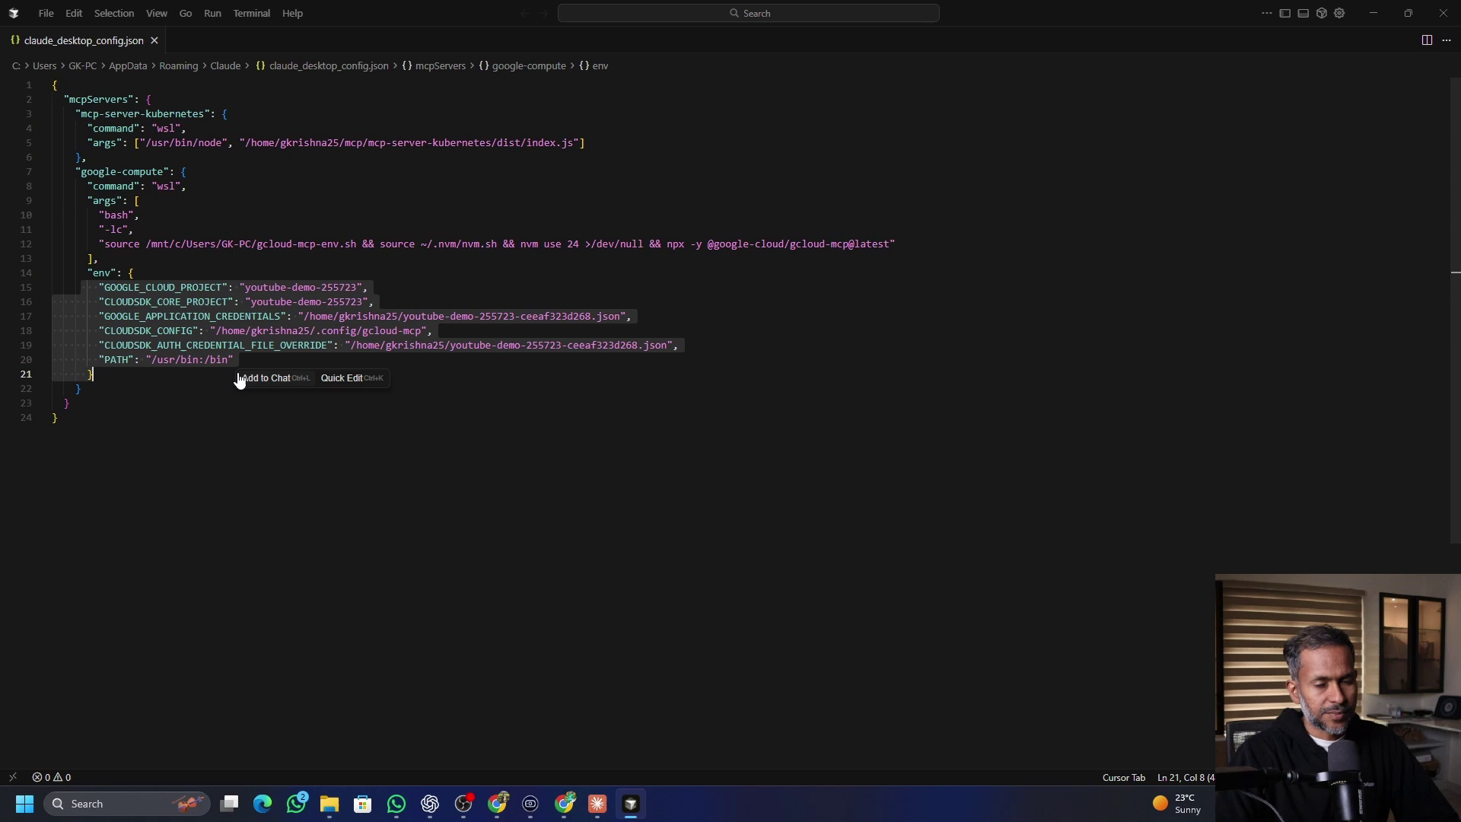
left_click(228, 272)
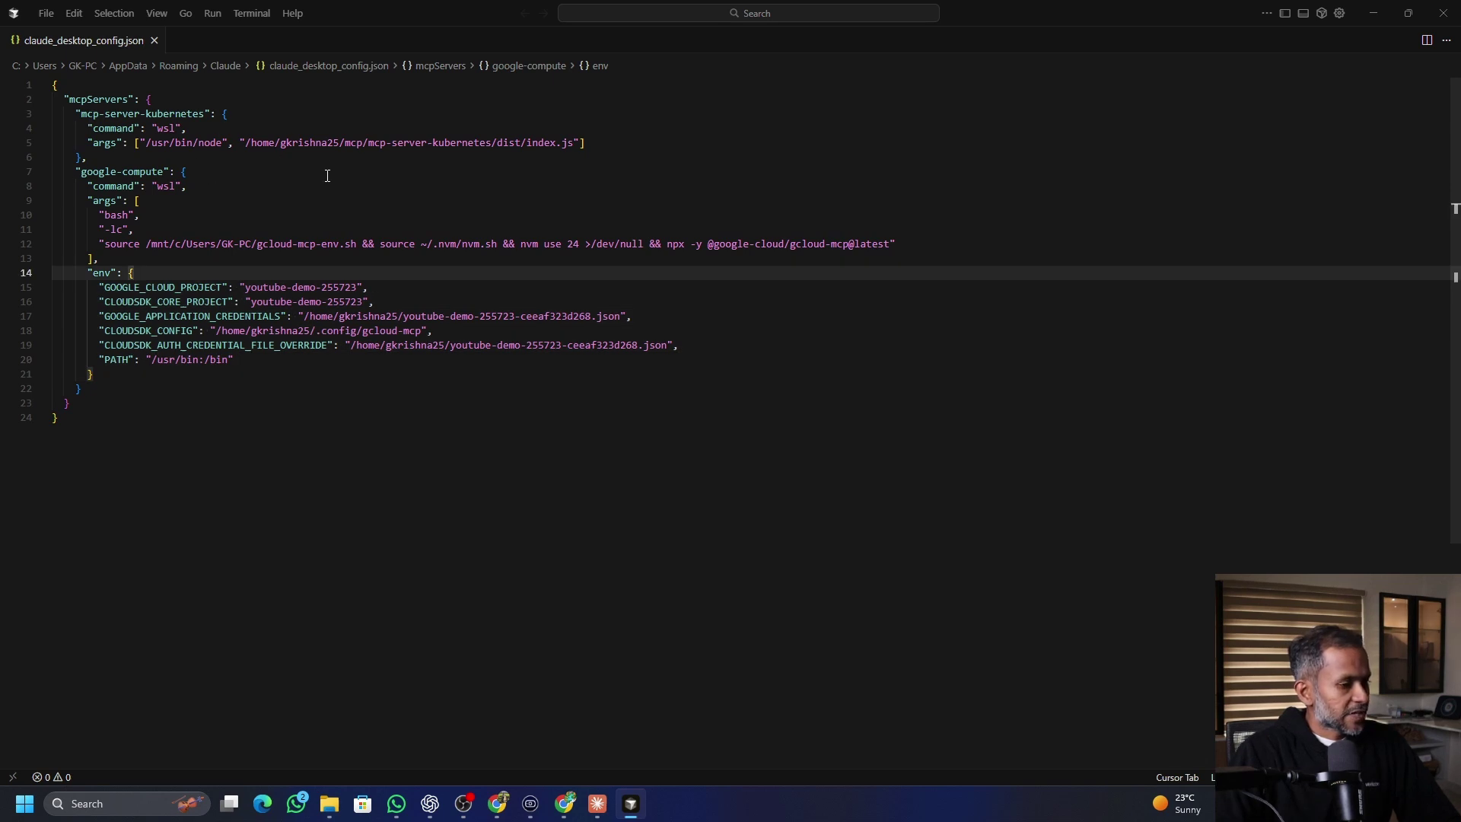
- Start a new chat in Claude and confirm the google-compute connector is enabled
left_click(597, 803)
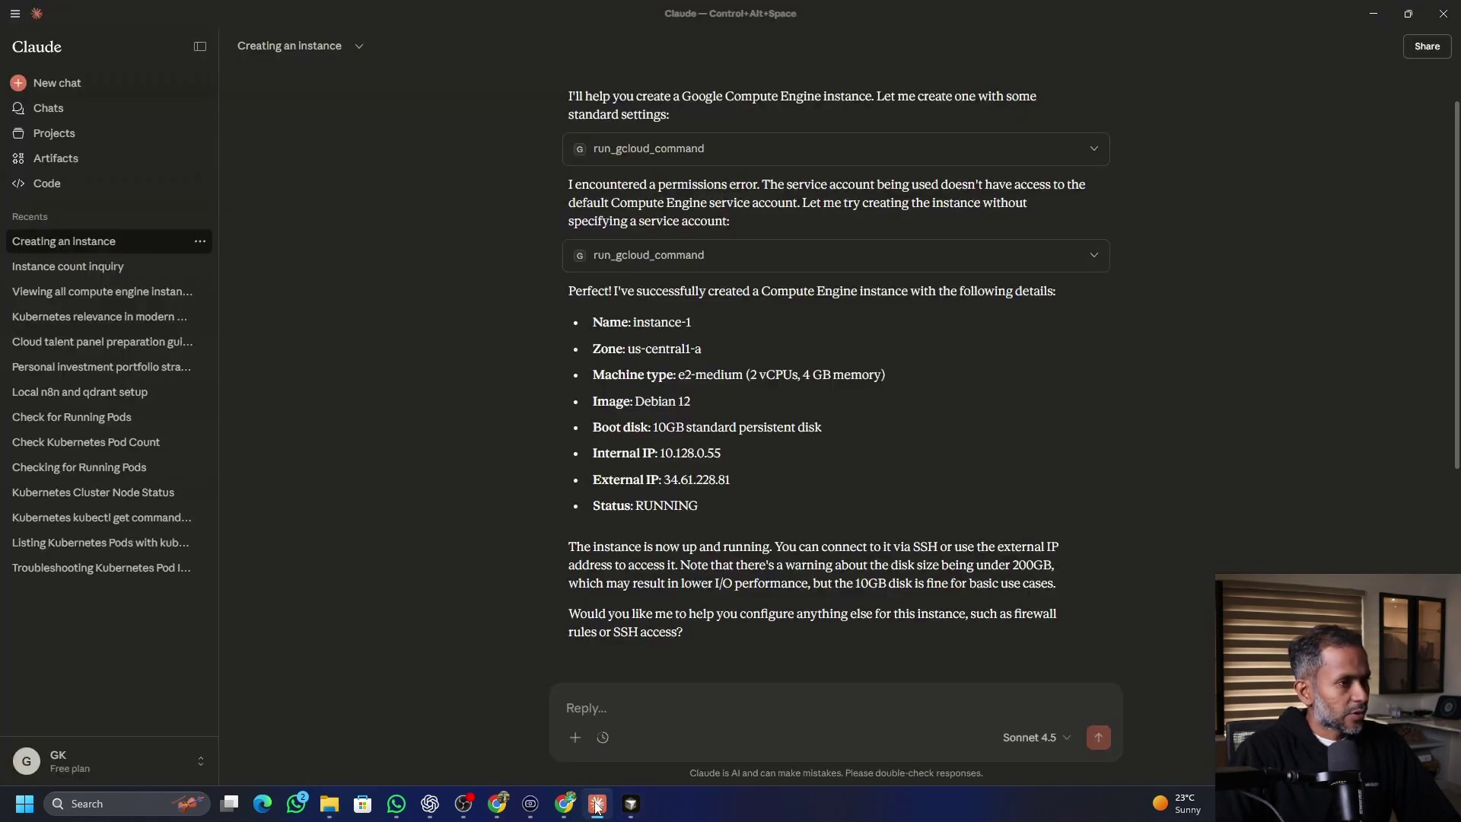
key("ctrl+shift+o")
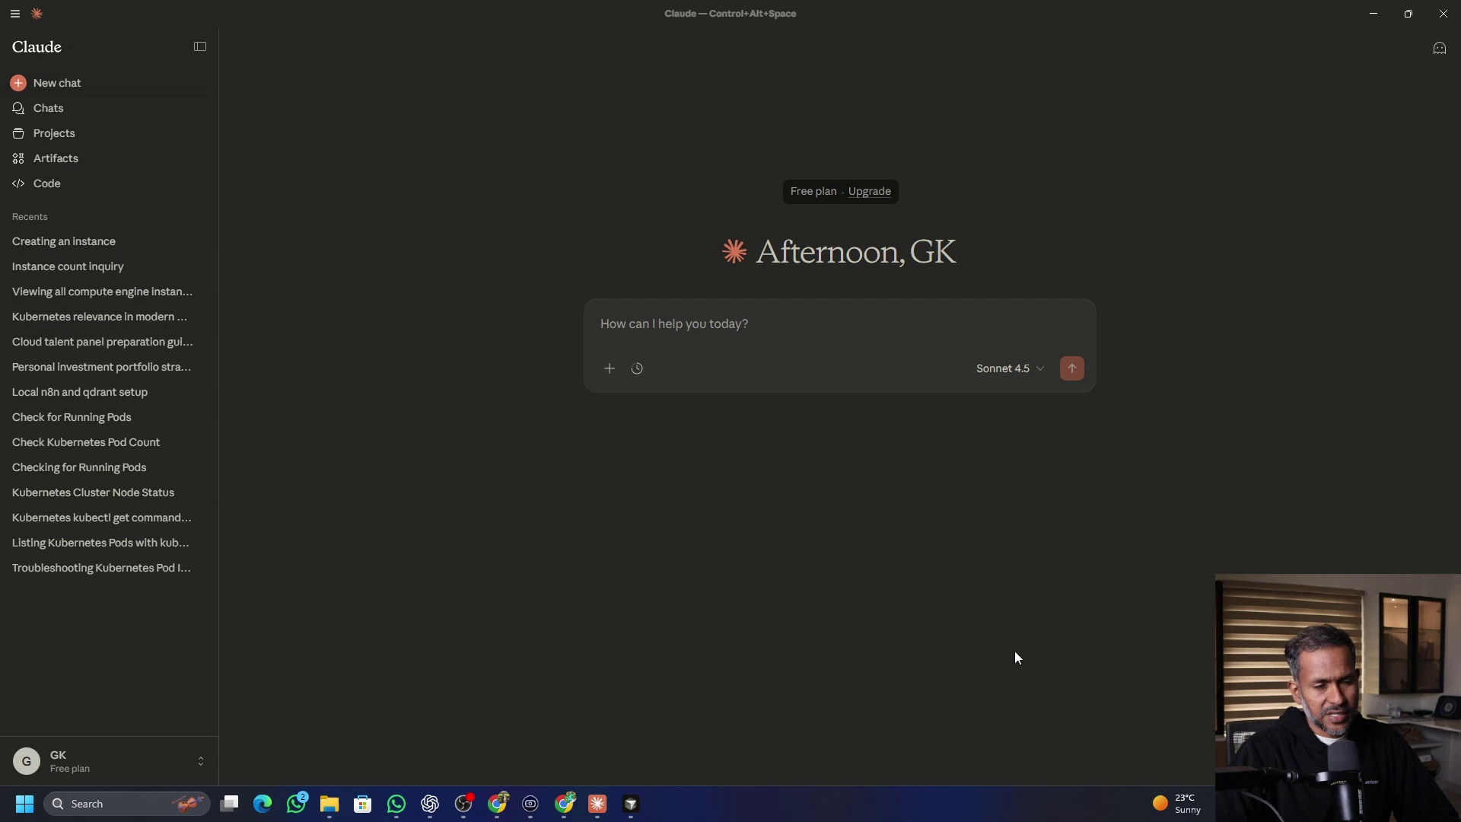
left_click(609, 371)
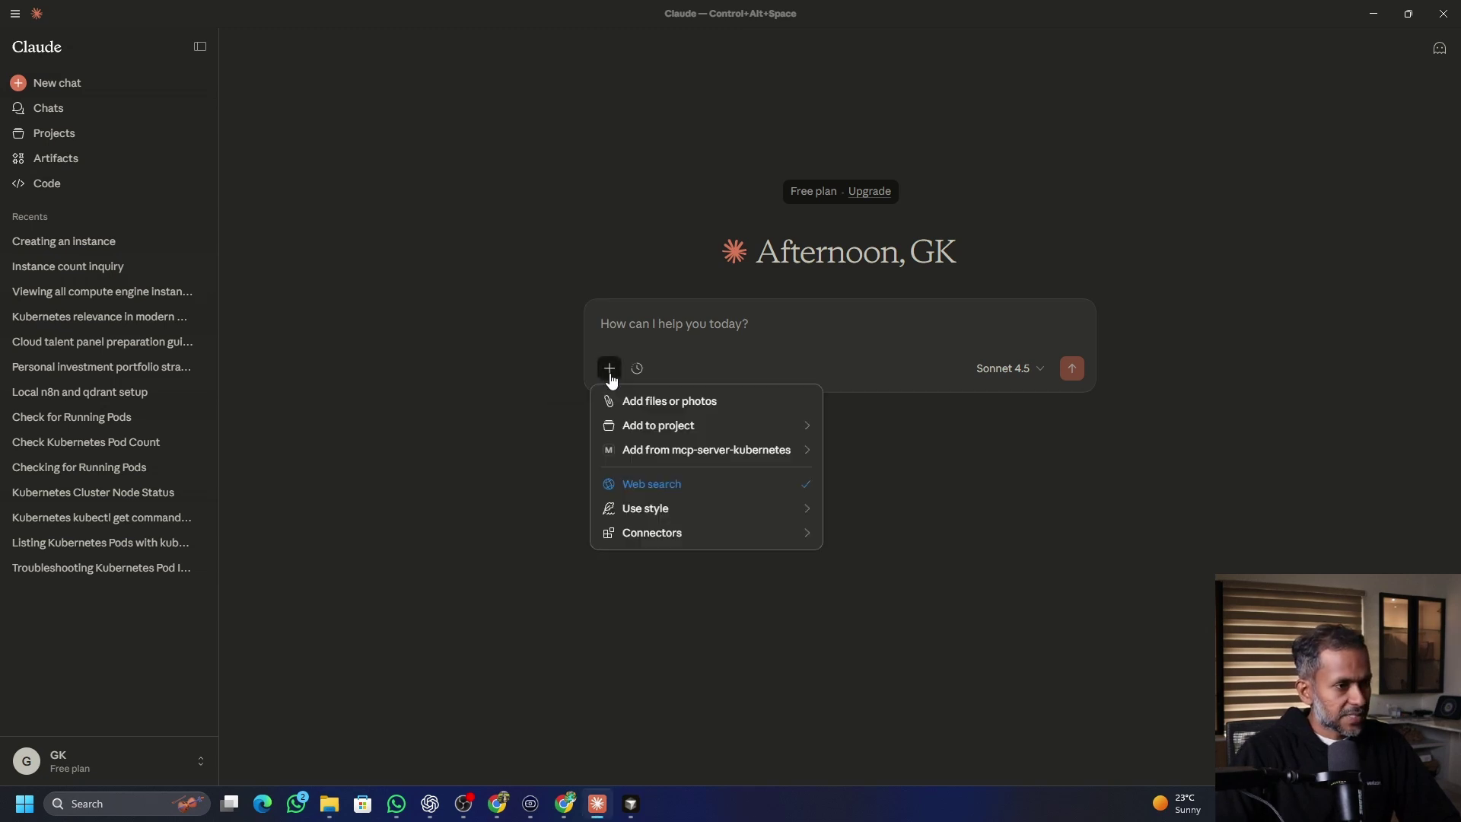
mouse_move(775, 534)
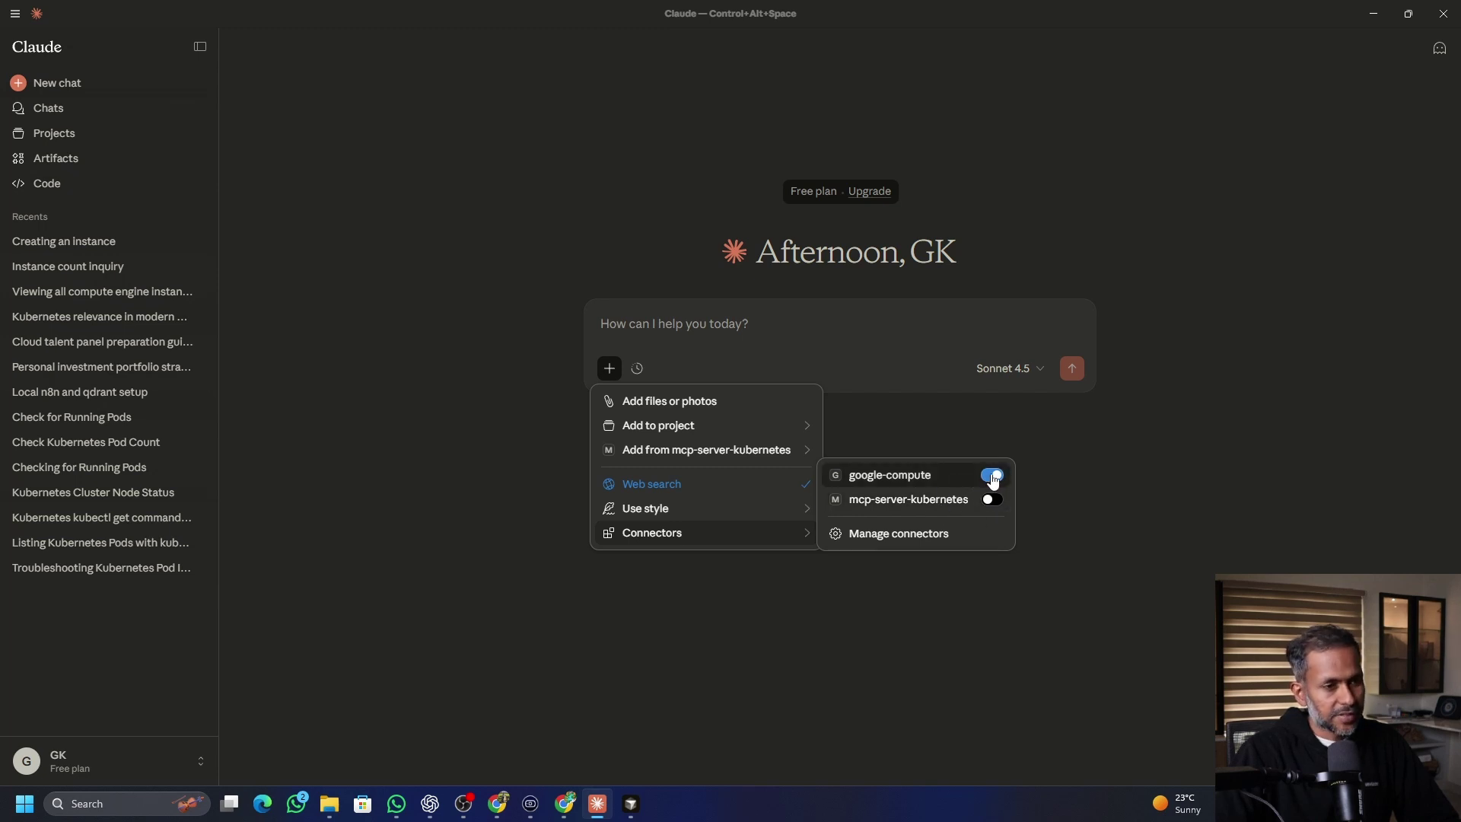
left_click(14, 13)
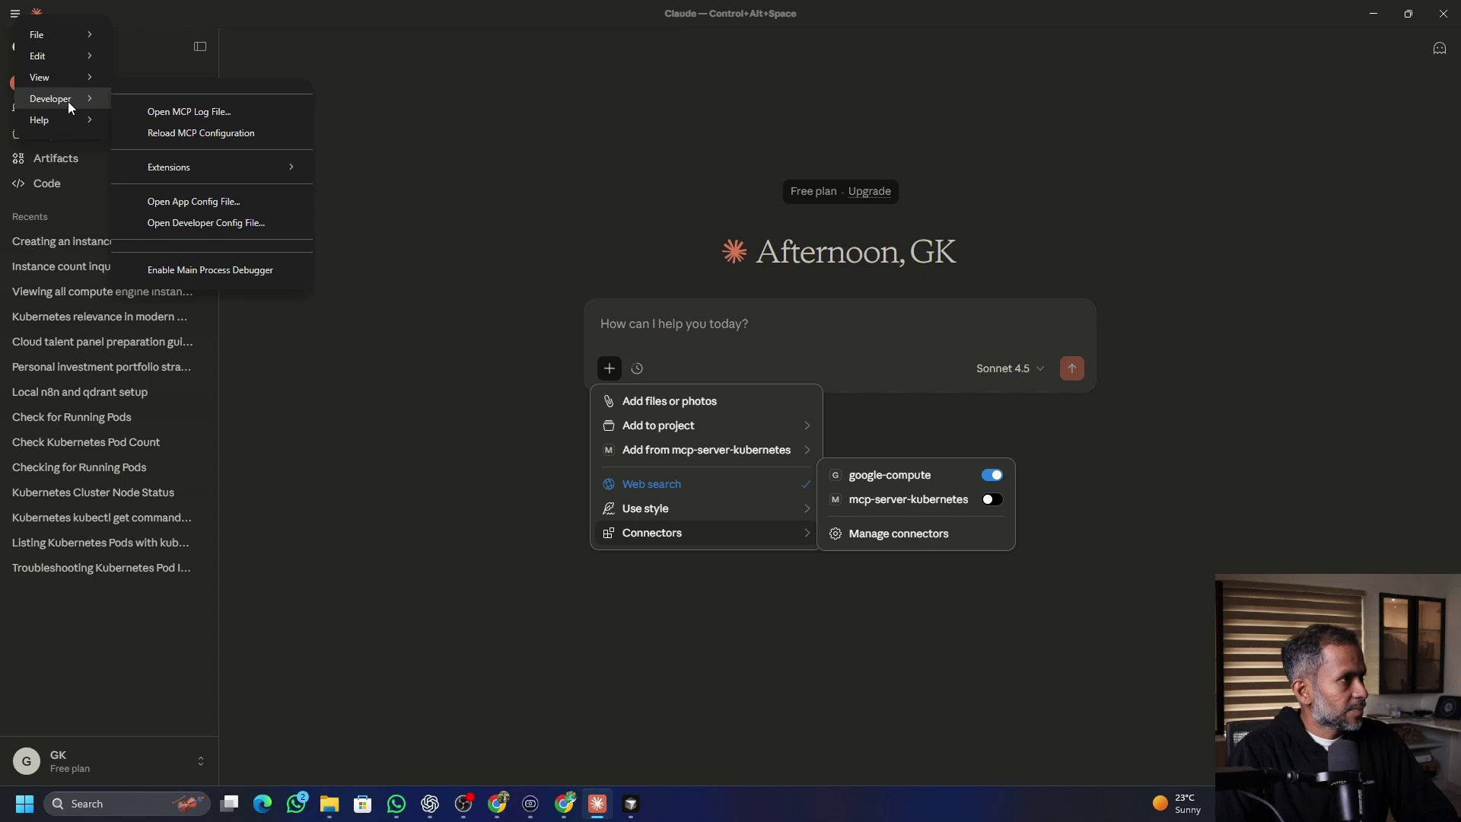
- Review the mcp.log in Notepad, then return to claude_desktop_config.json in Cursor
left_click(161, 111)
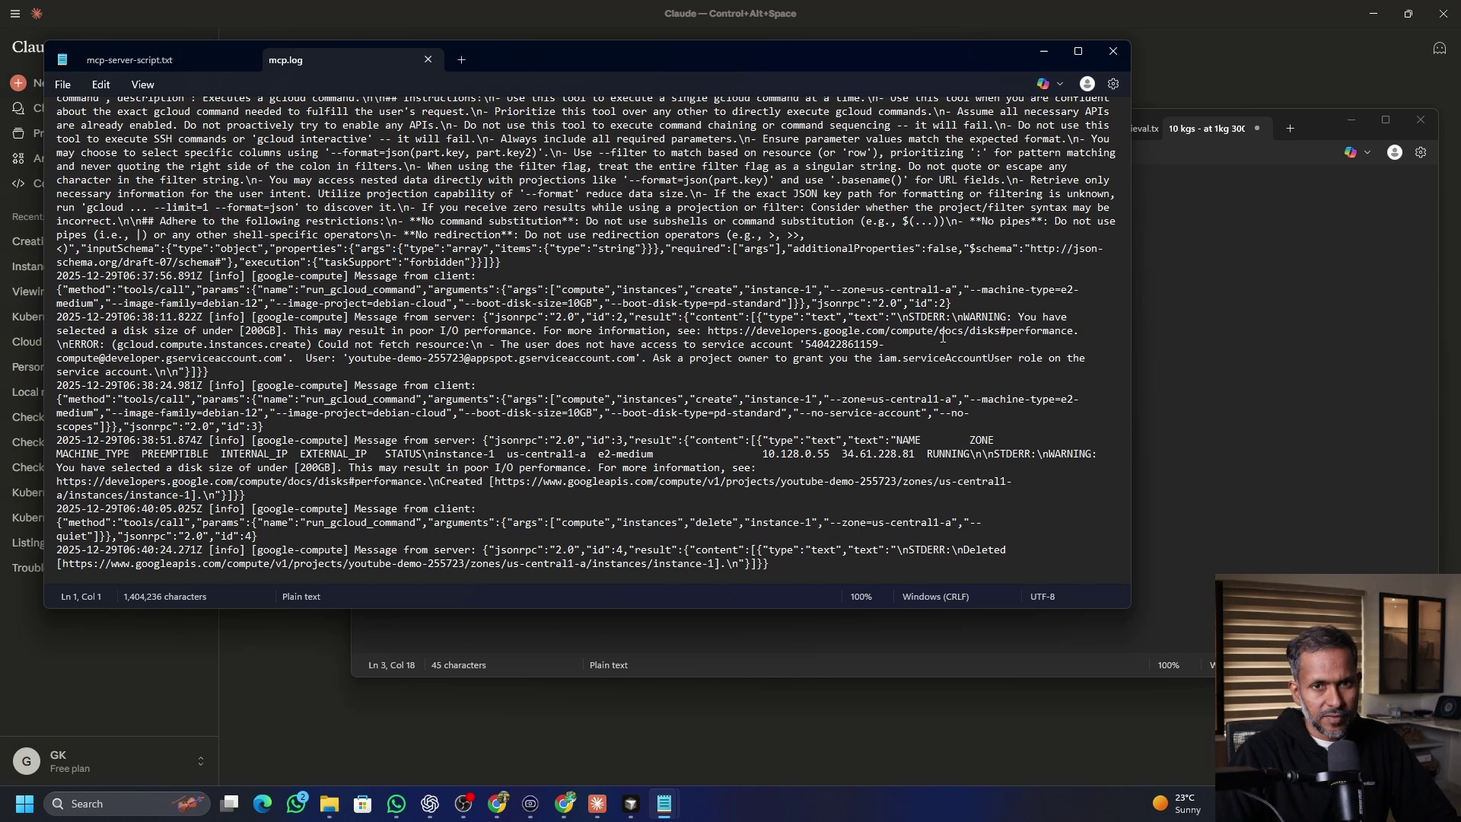
left_click(630, 804)
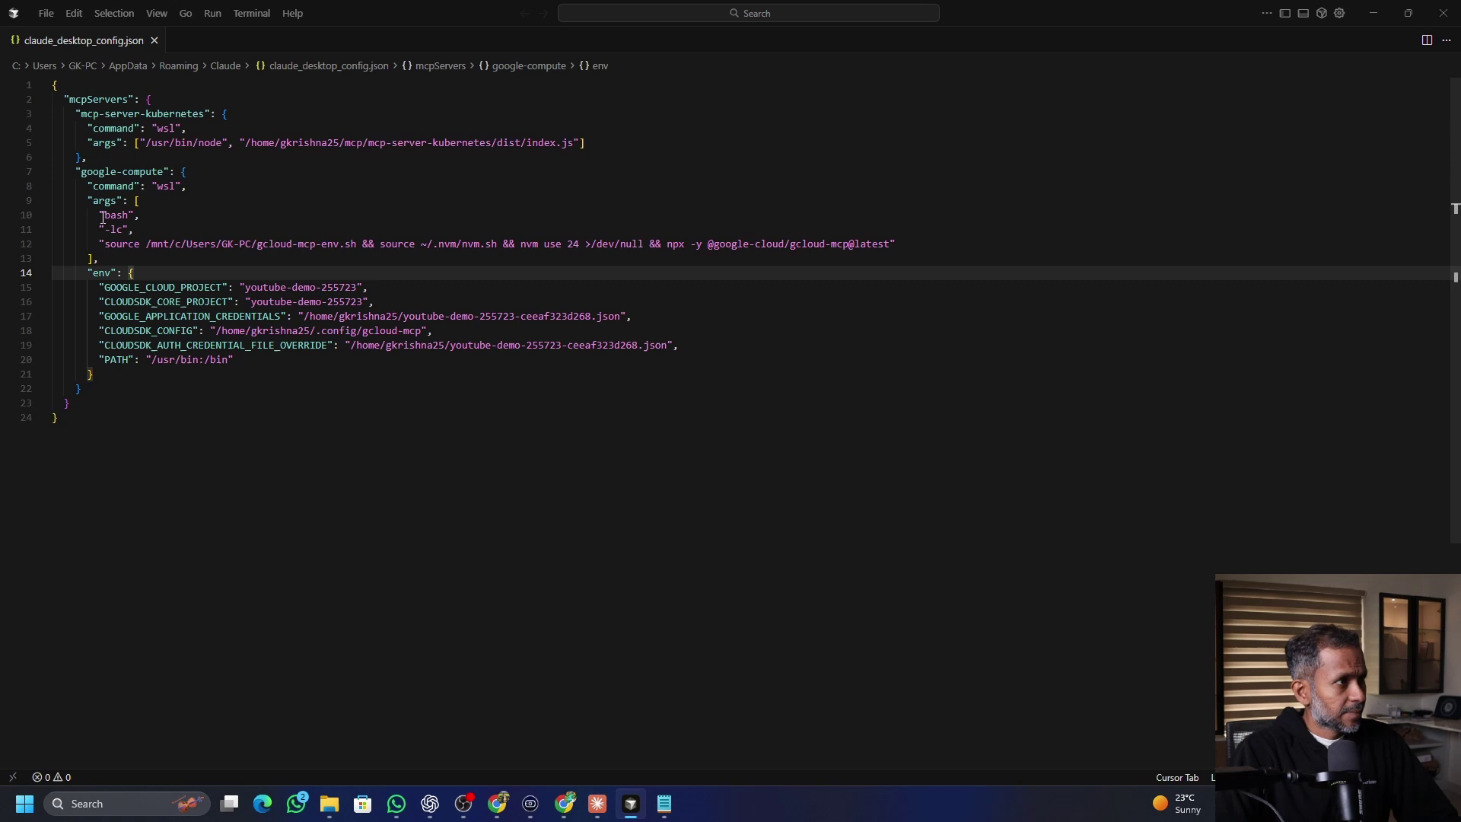
left_click_drag(73, 116, 216, 115)
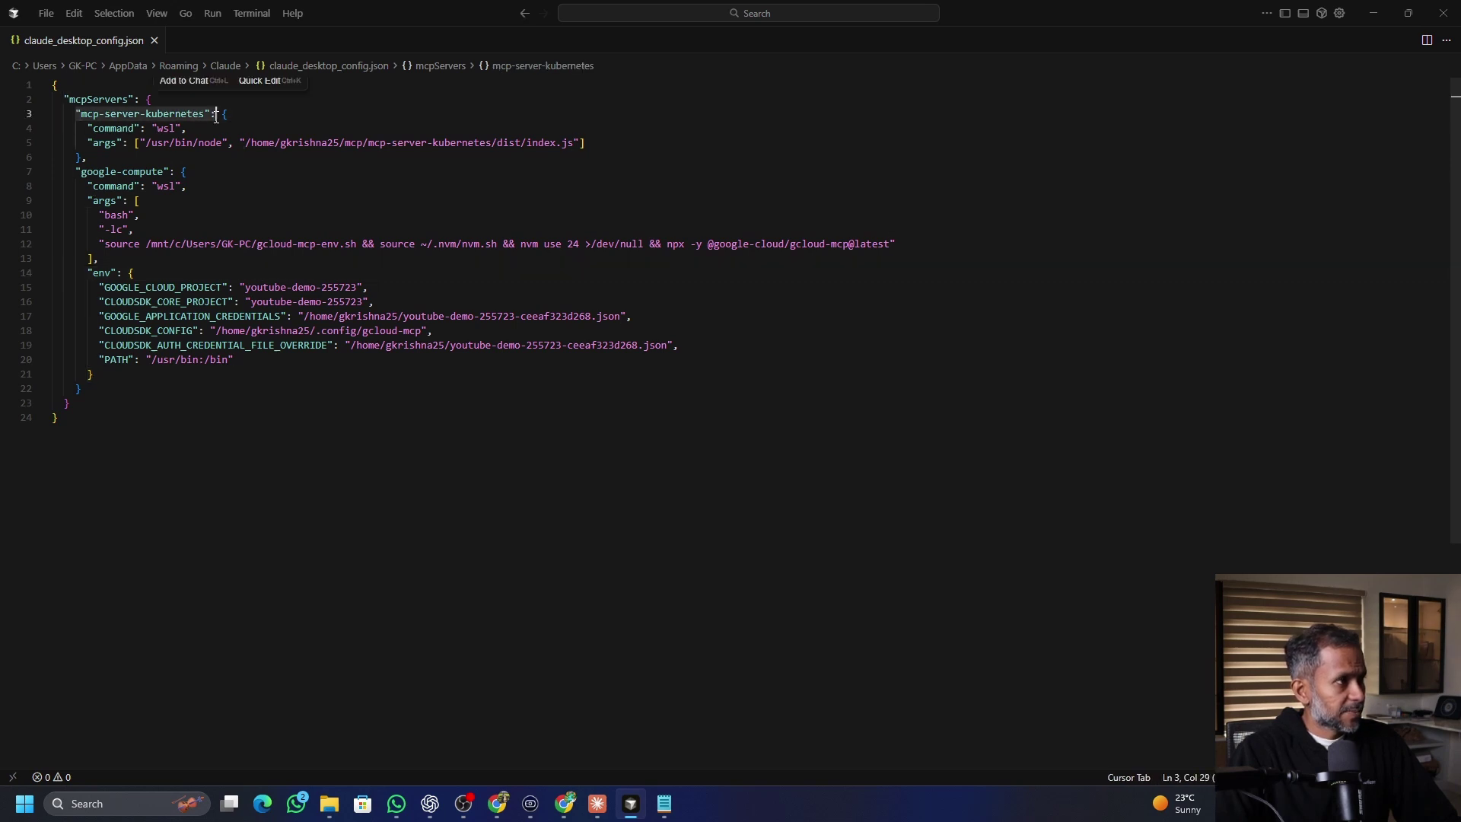
left_click_drag(76, 172, 187, 172)
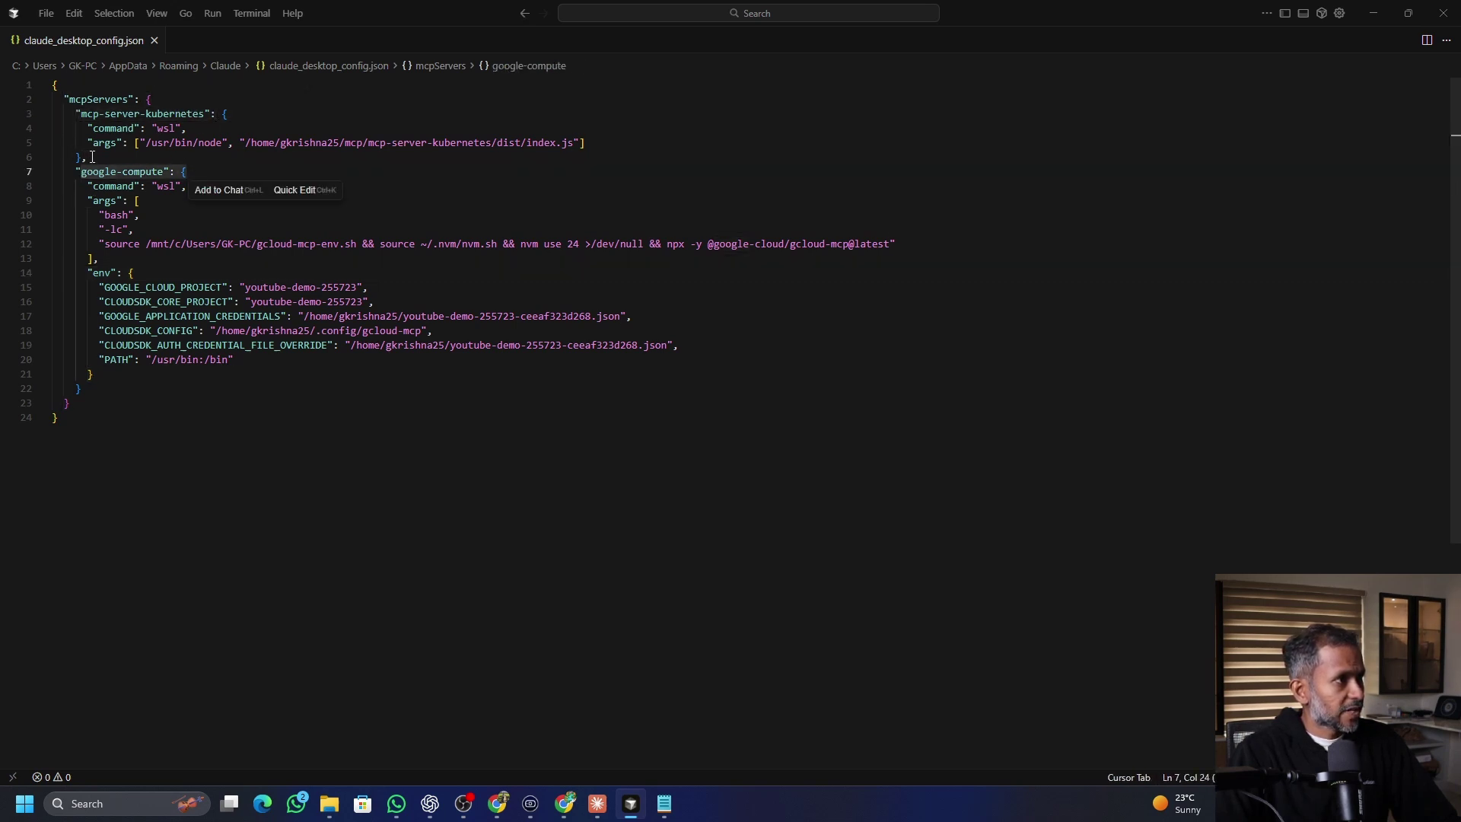
left_click_drag(92, 157, 50, 114)
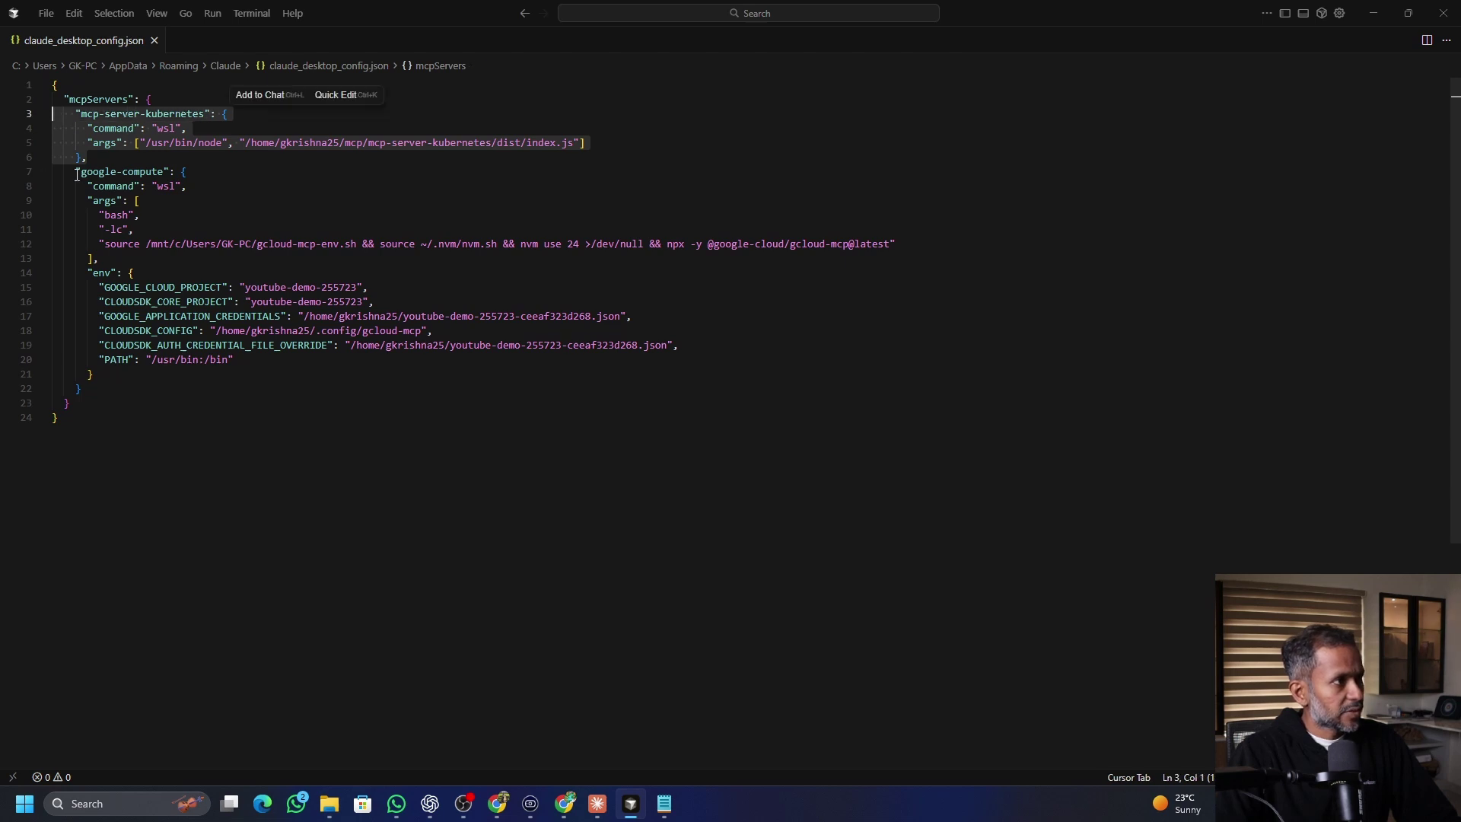
left_click_drag(76, 174, 212, 386)
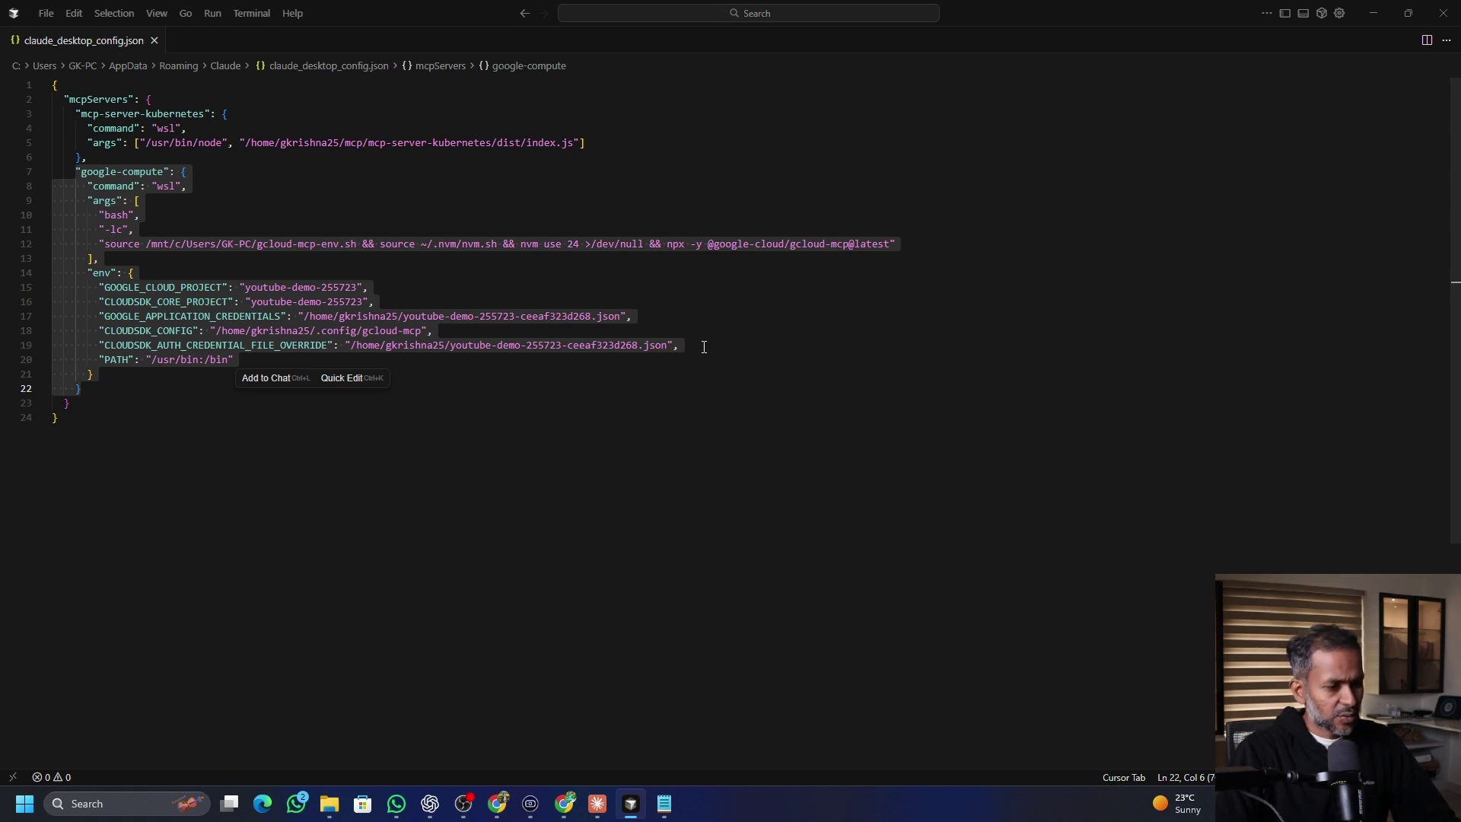
- In Claude, check under Connectors that google-compute is switched on
left_click(597, 803)
left_click(710, 325)
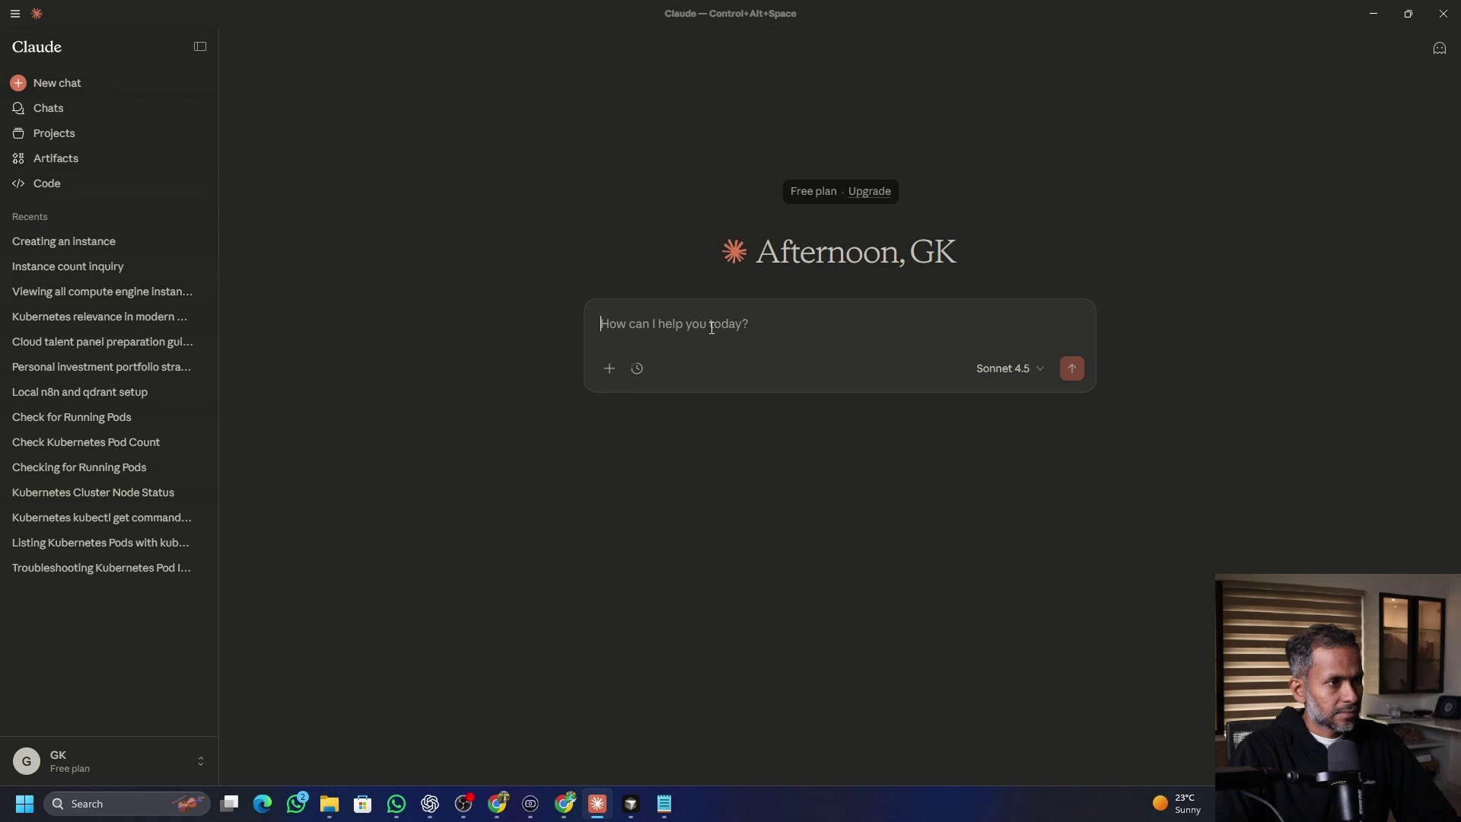
left_click(607, 369)
mouse_move(715, 538)
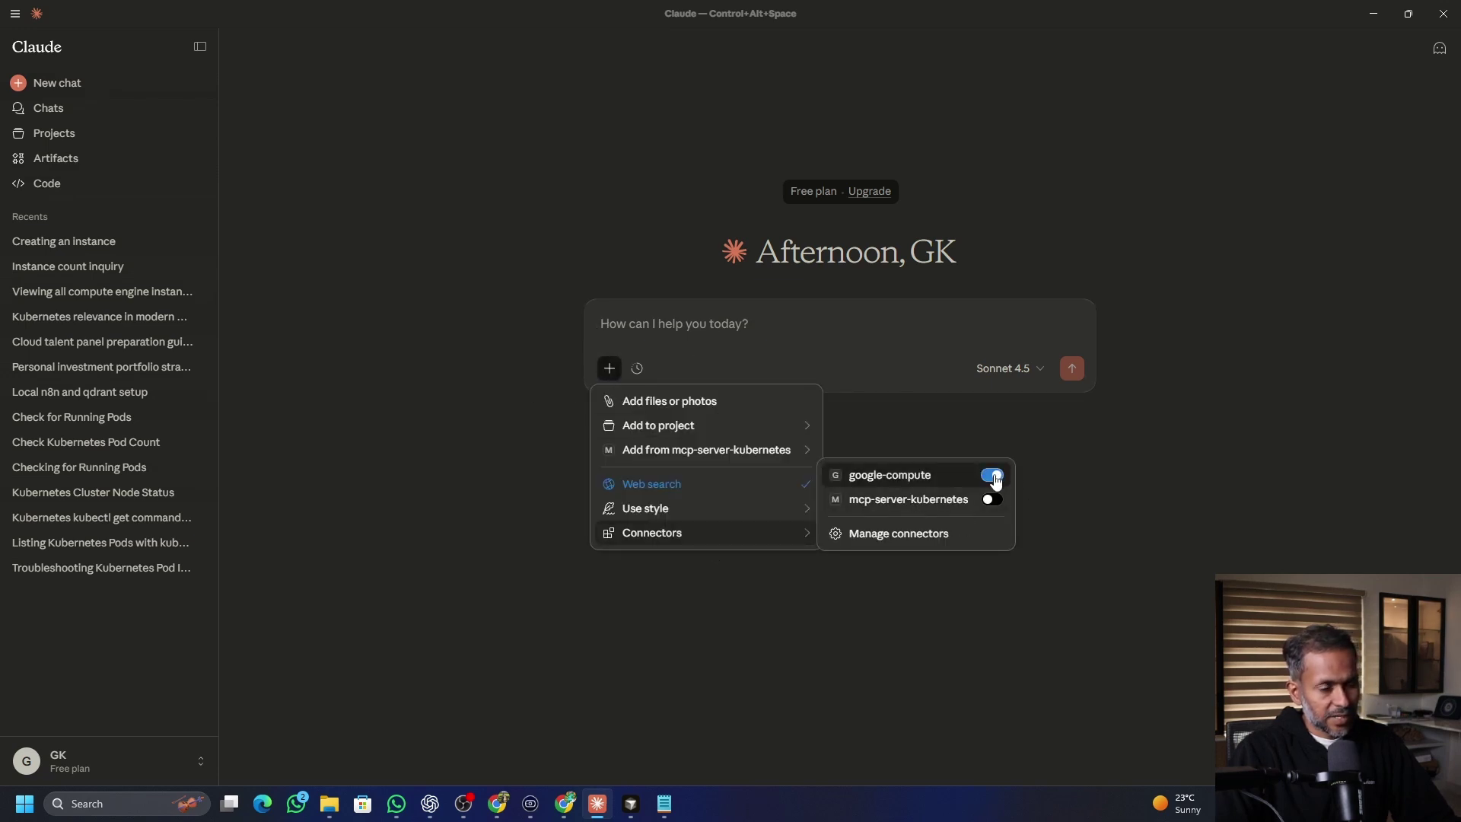
key("Escape")
key("Escape")
- Ask Claude 'how many instances do I have?' in a new chat
left_click(689, 323)
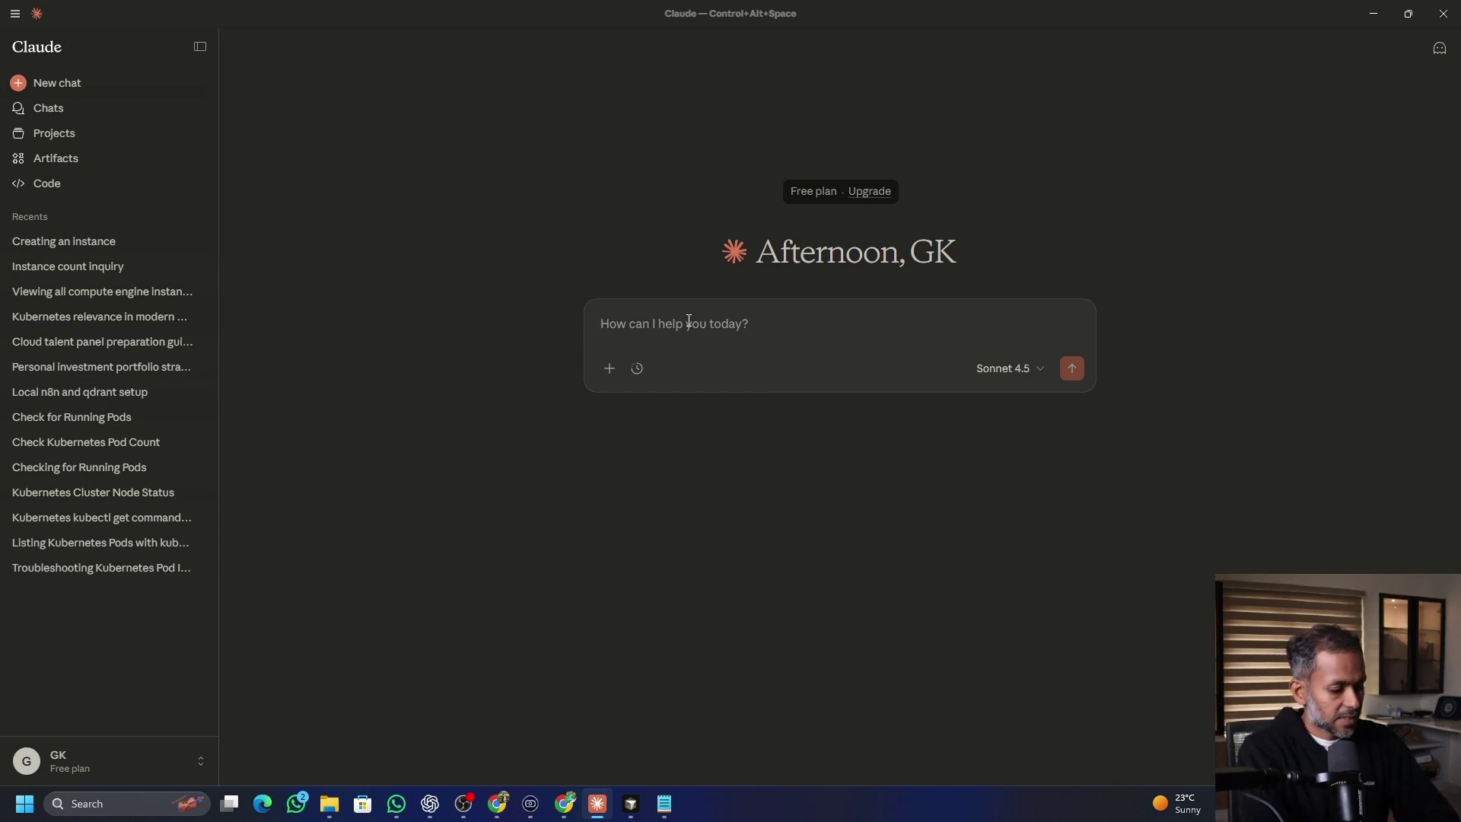
type("how many i")
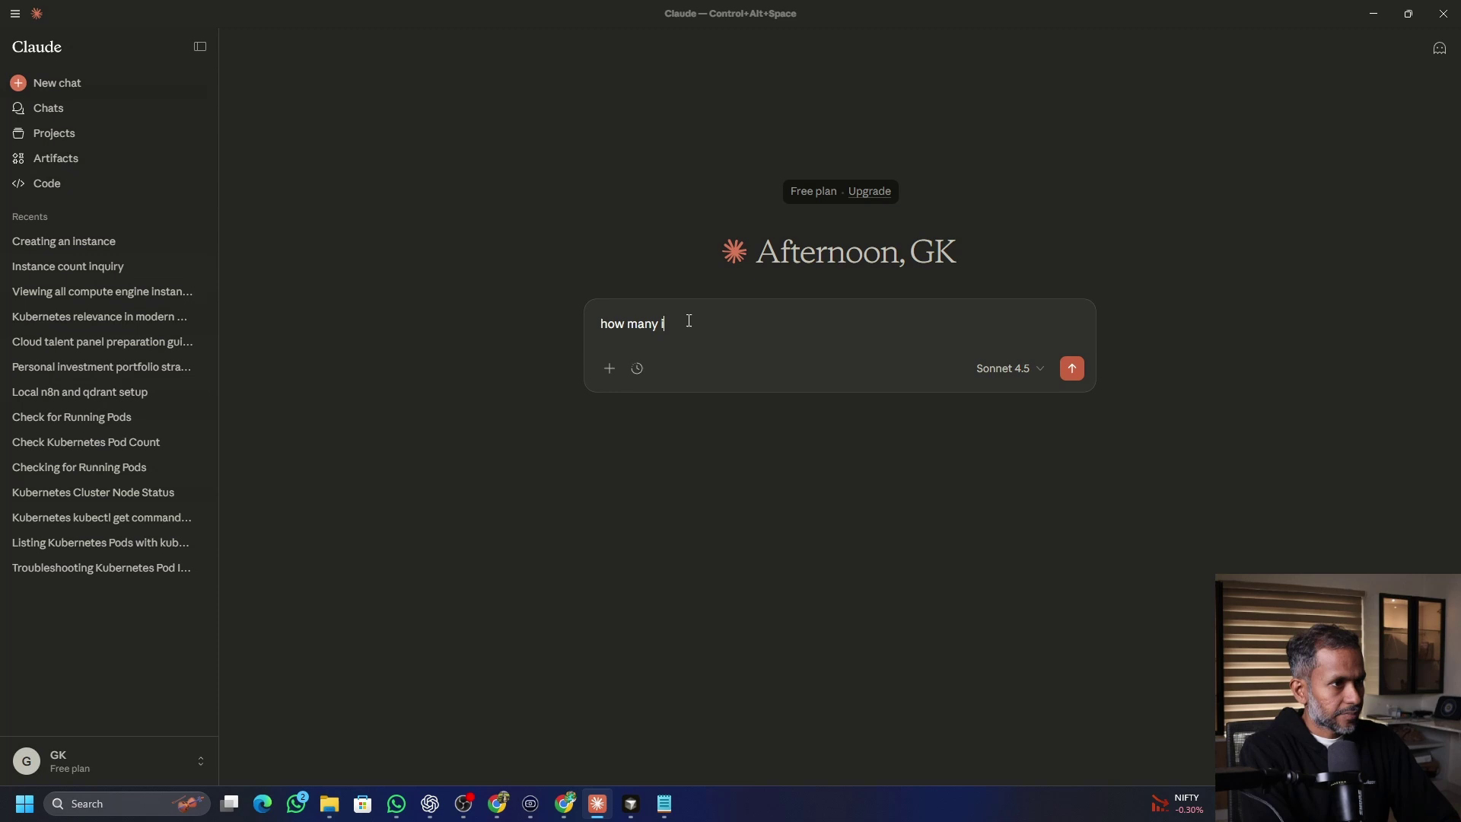
type("nstances do I")
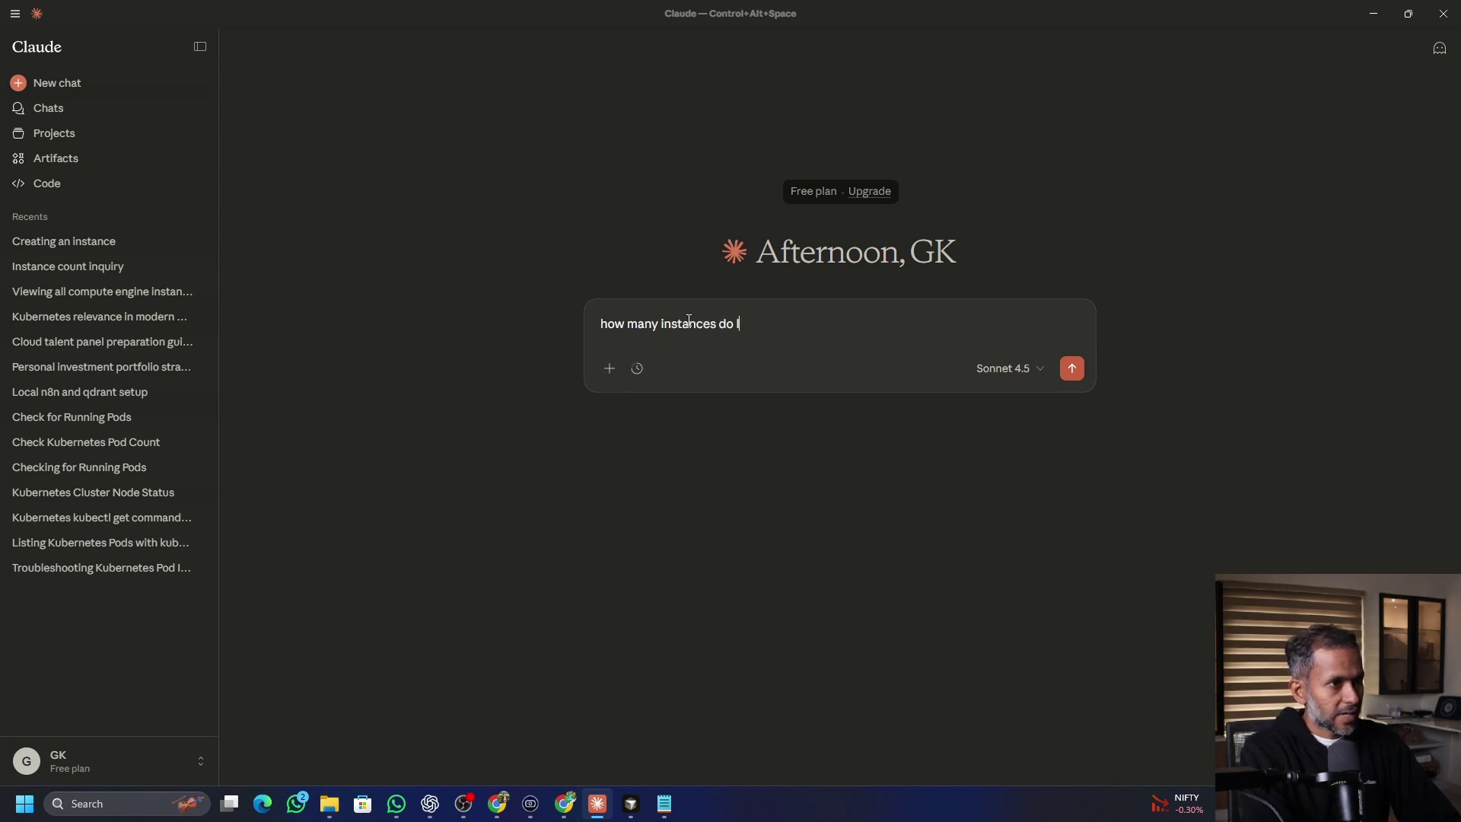
type(" have?")
key("Return")
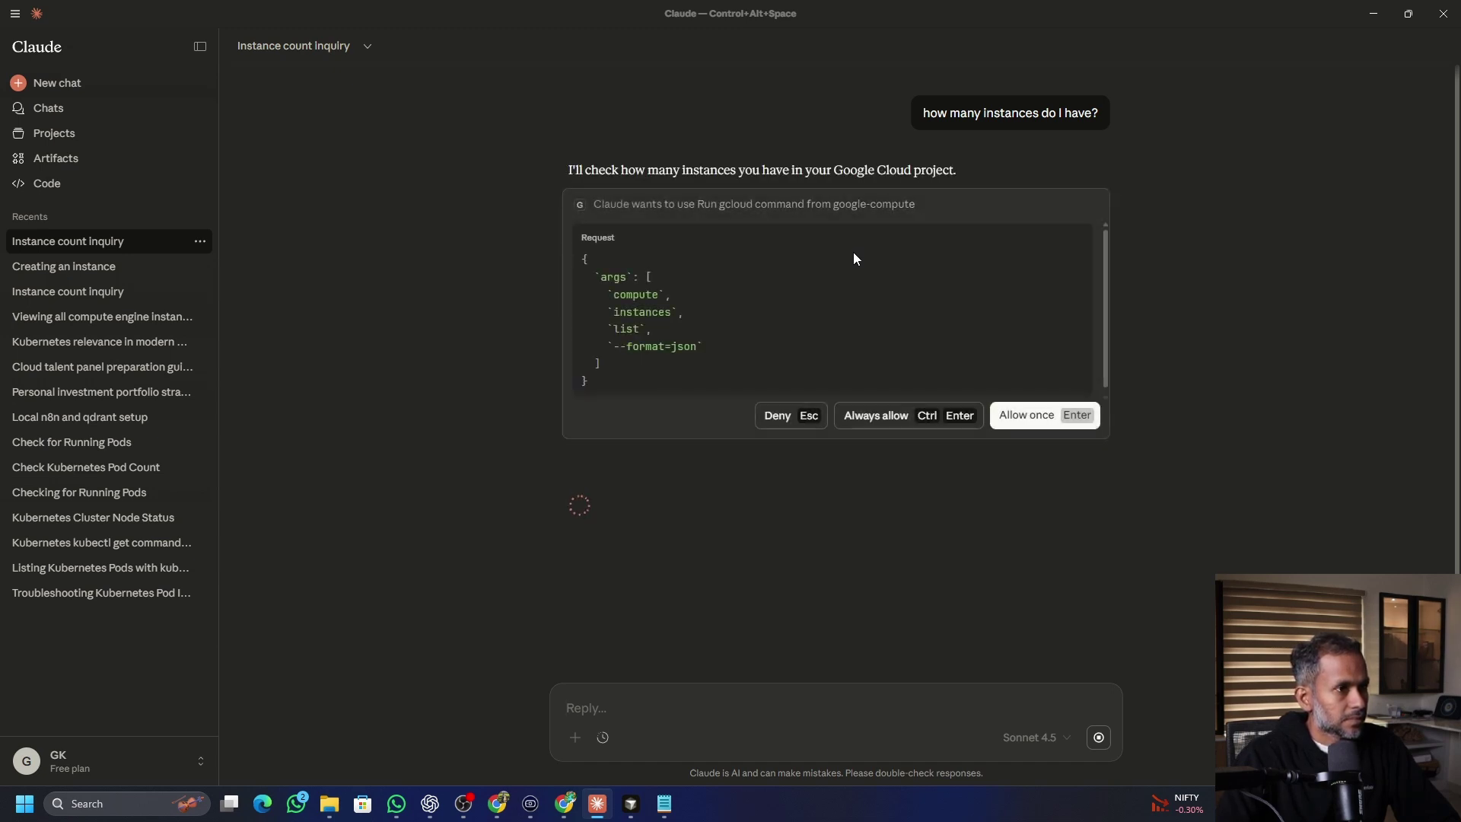
- Approve the gcloud instance listing once and read the answer: 2 TERMINATED instances
left_click(1008, 420)
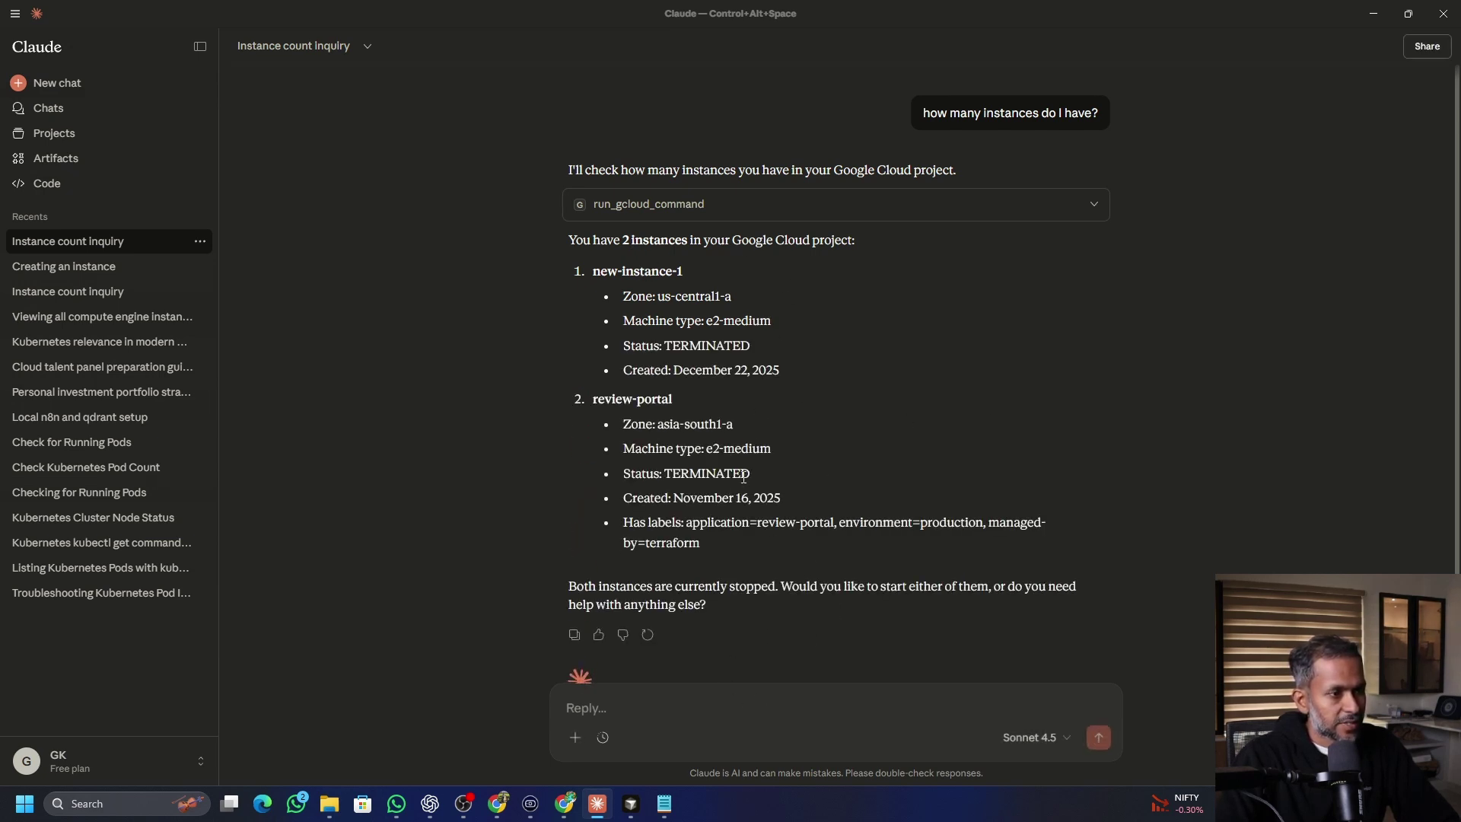
scroll(618, 719, "down", 1)
- Ask Claude to 'create instance' and approve creating instance-1 in us-central1-a (e2-medium)
type("crea")
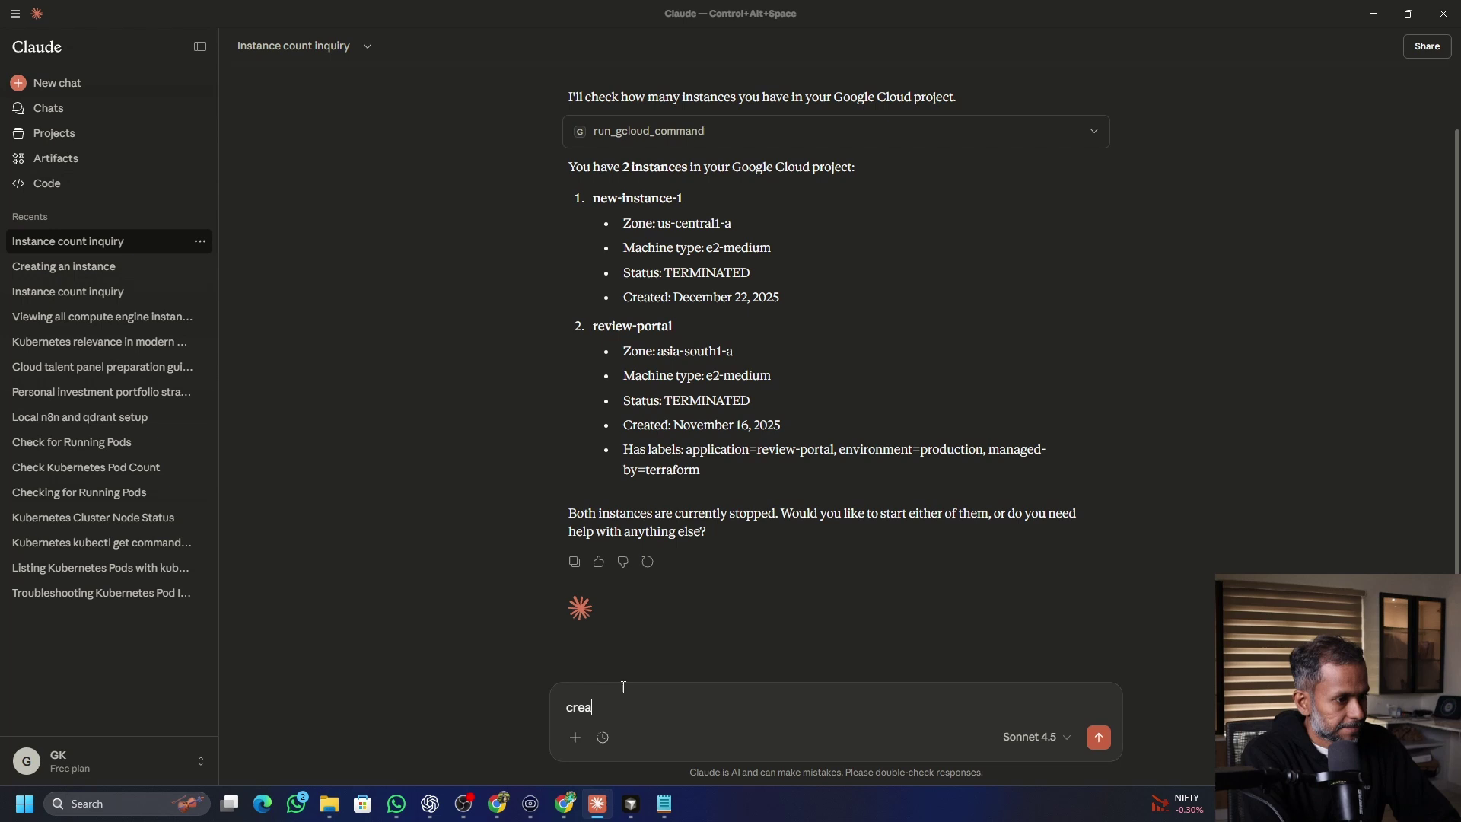
type("te instance")
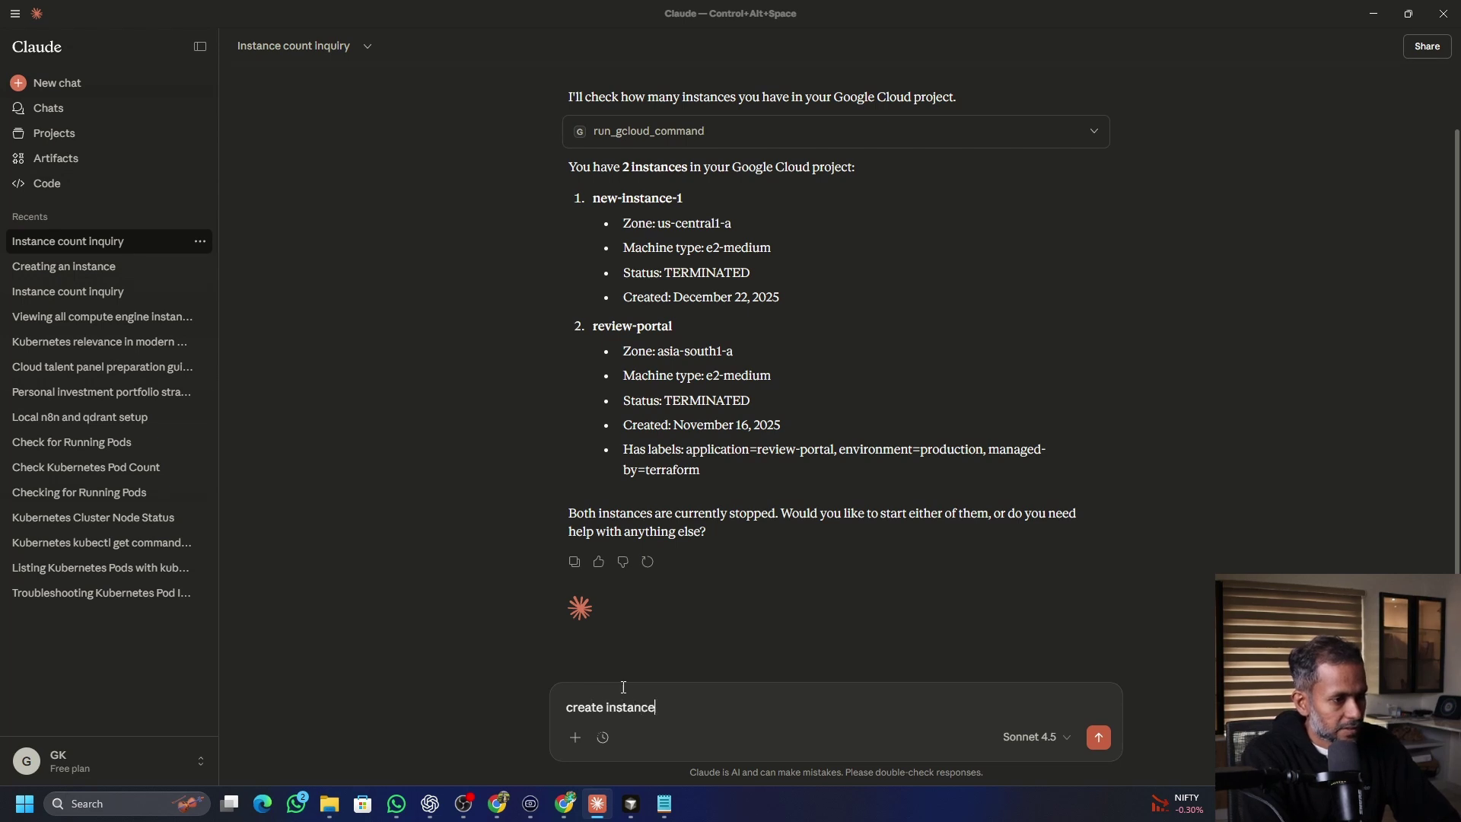
key("Return")
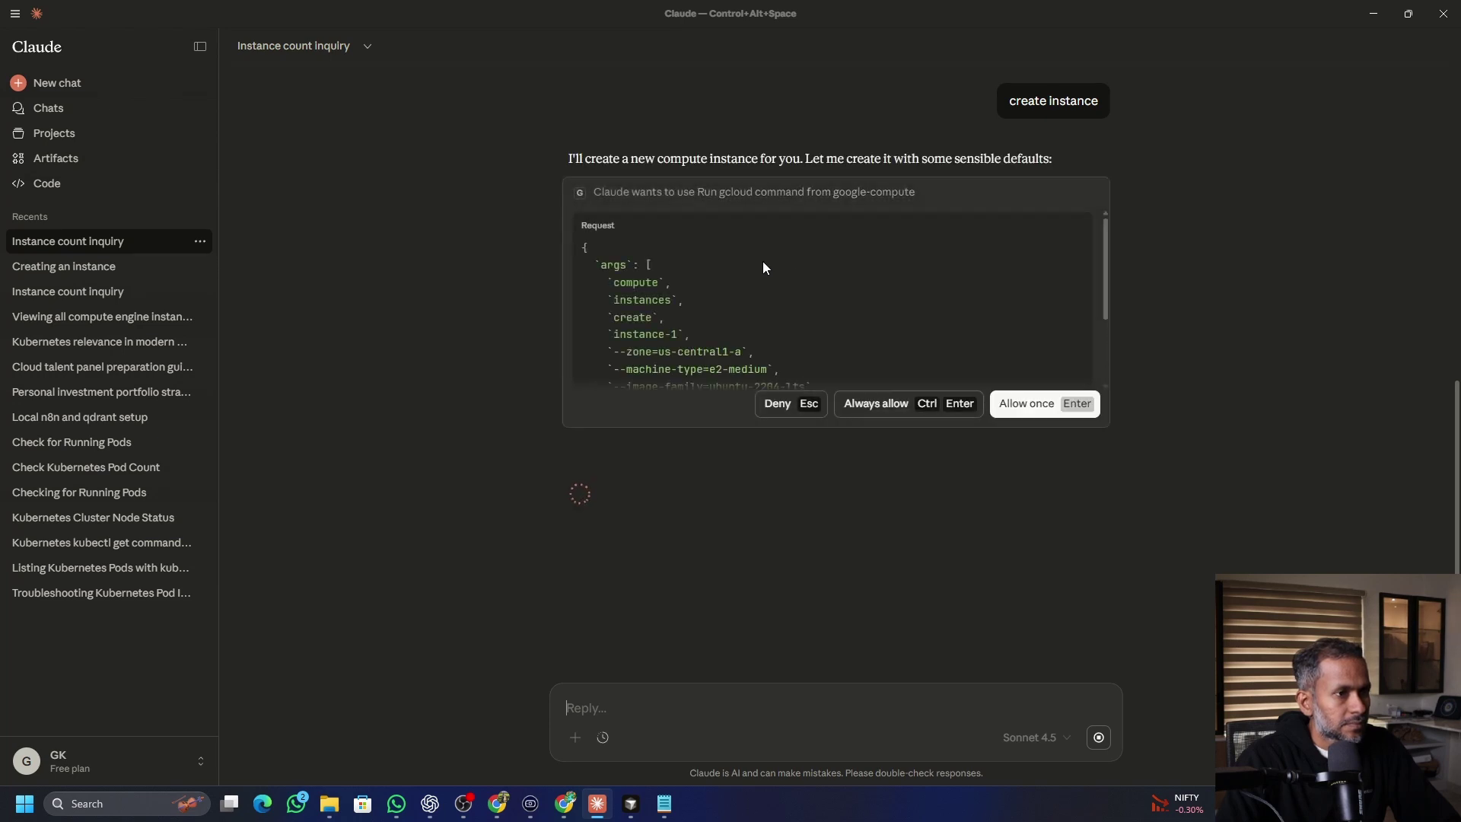
scroll(723, 259, "down", 2)
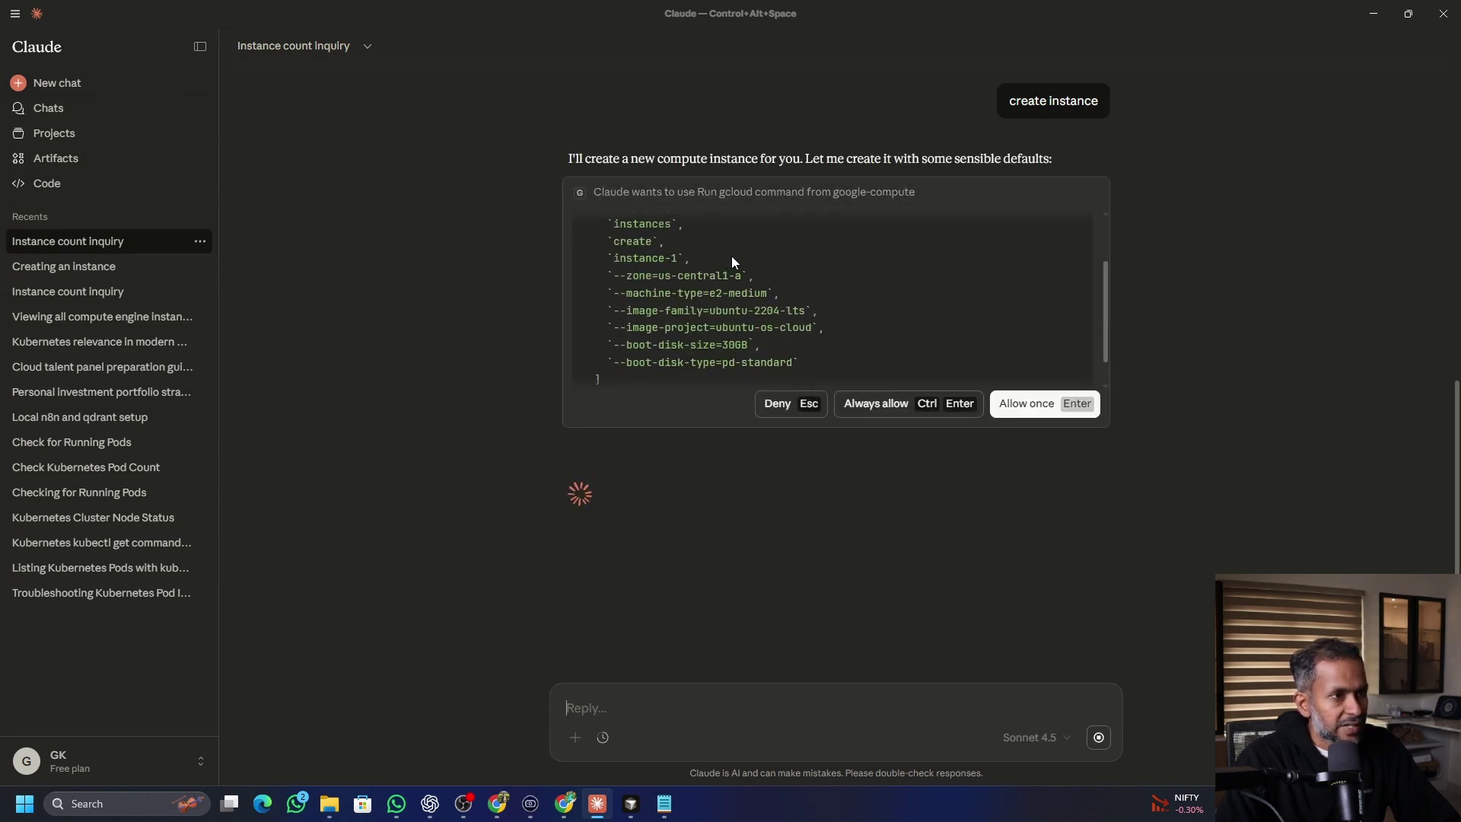
scroll(749, 270, "down", 1)
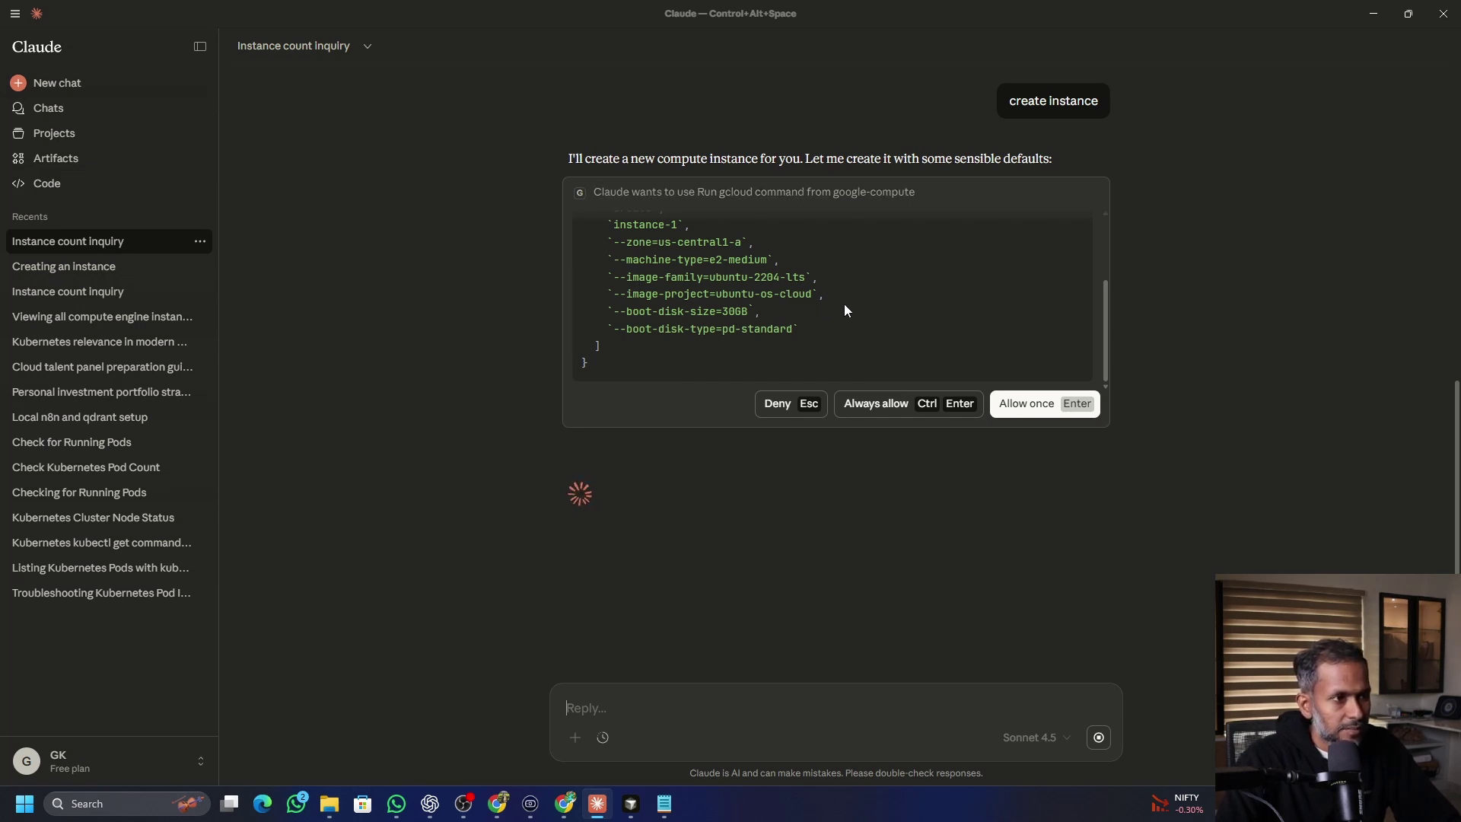
scroll(844, 305, "up", 2)
scroll(846, 304, "down", 2)
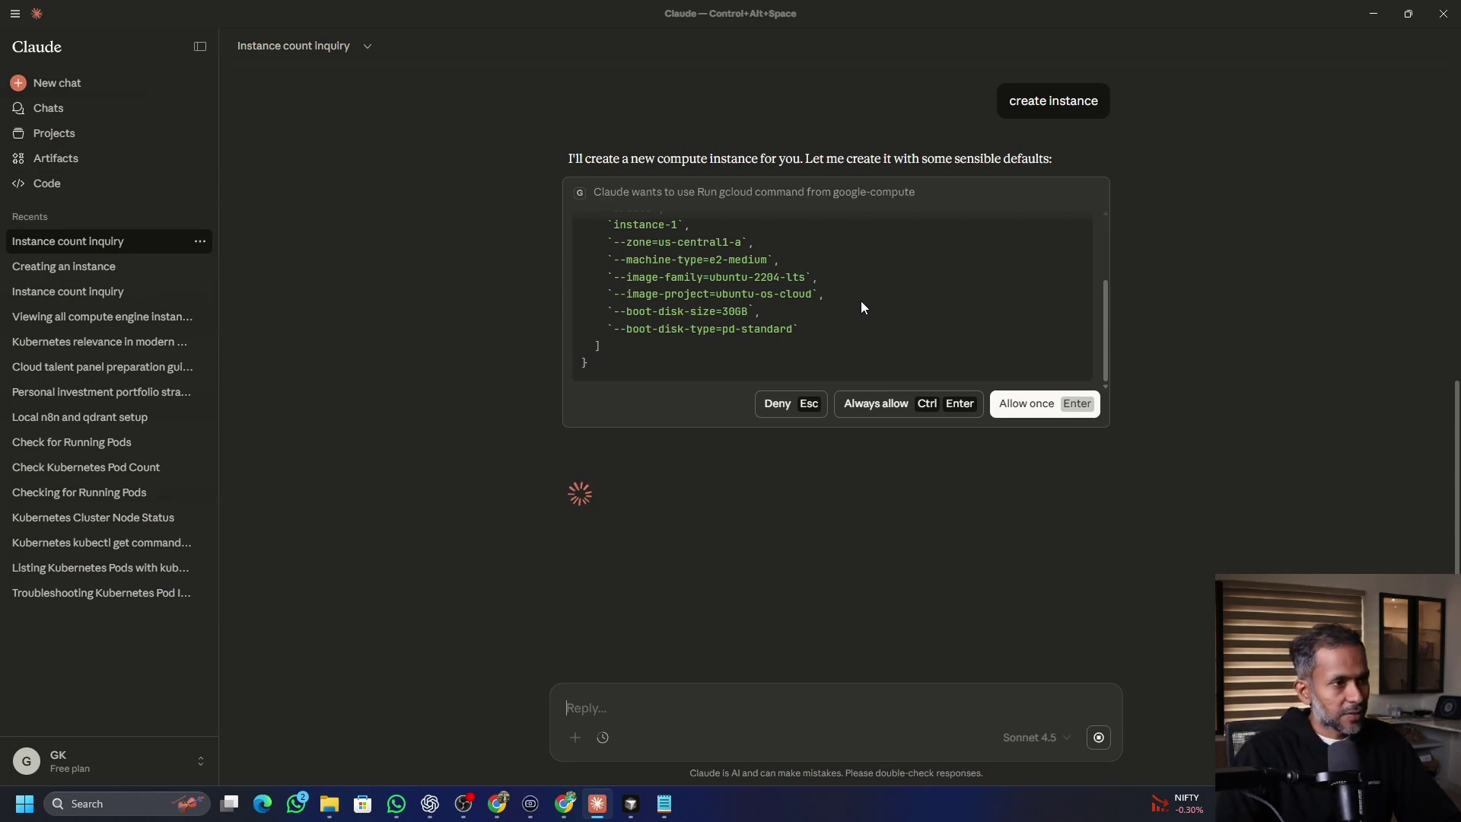
left_click(1027, 405)
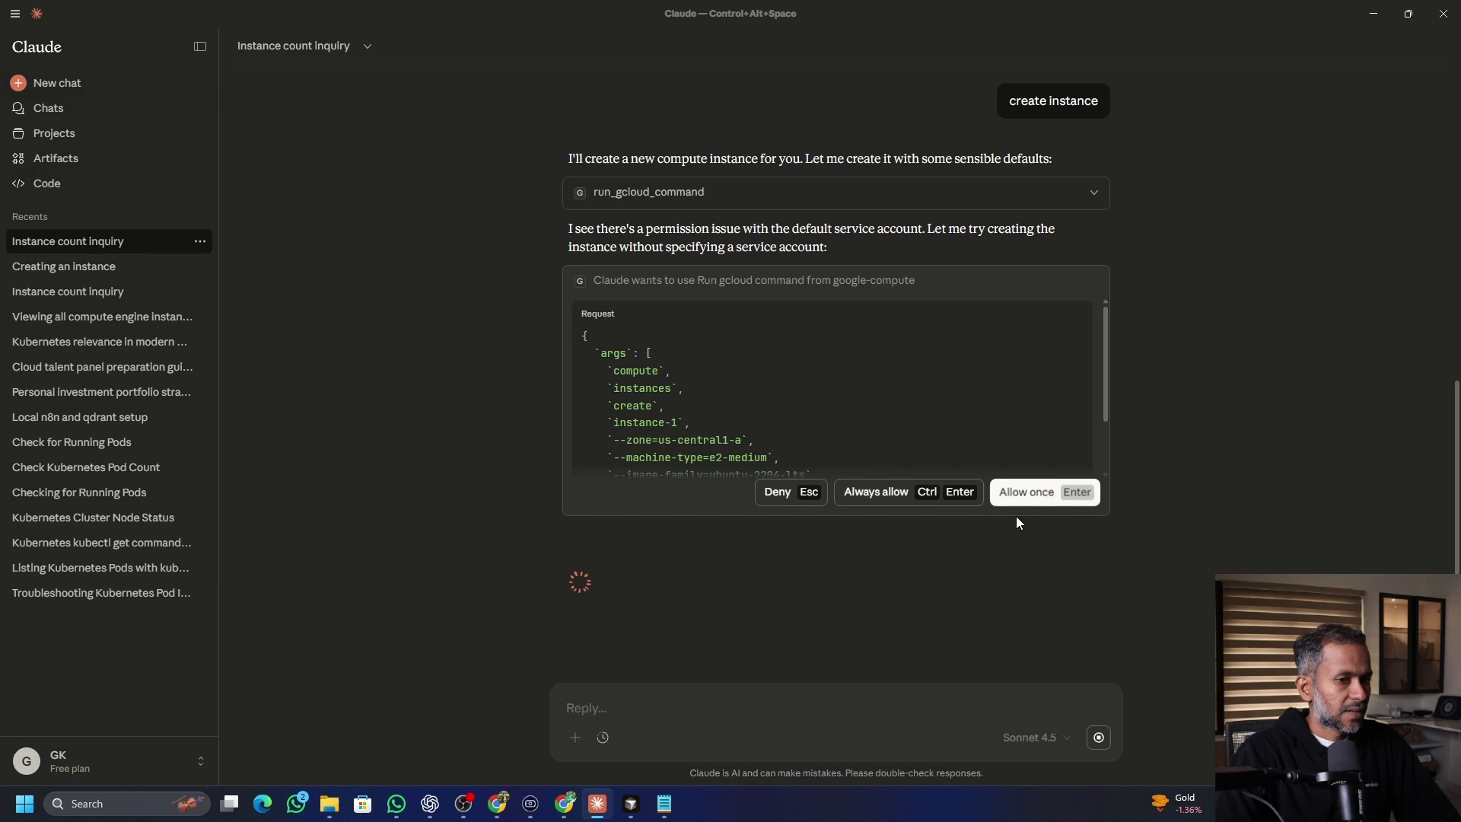
- Approve the retried create command once, which creates the instance without a service account
left_click(1020, 493)
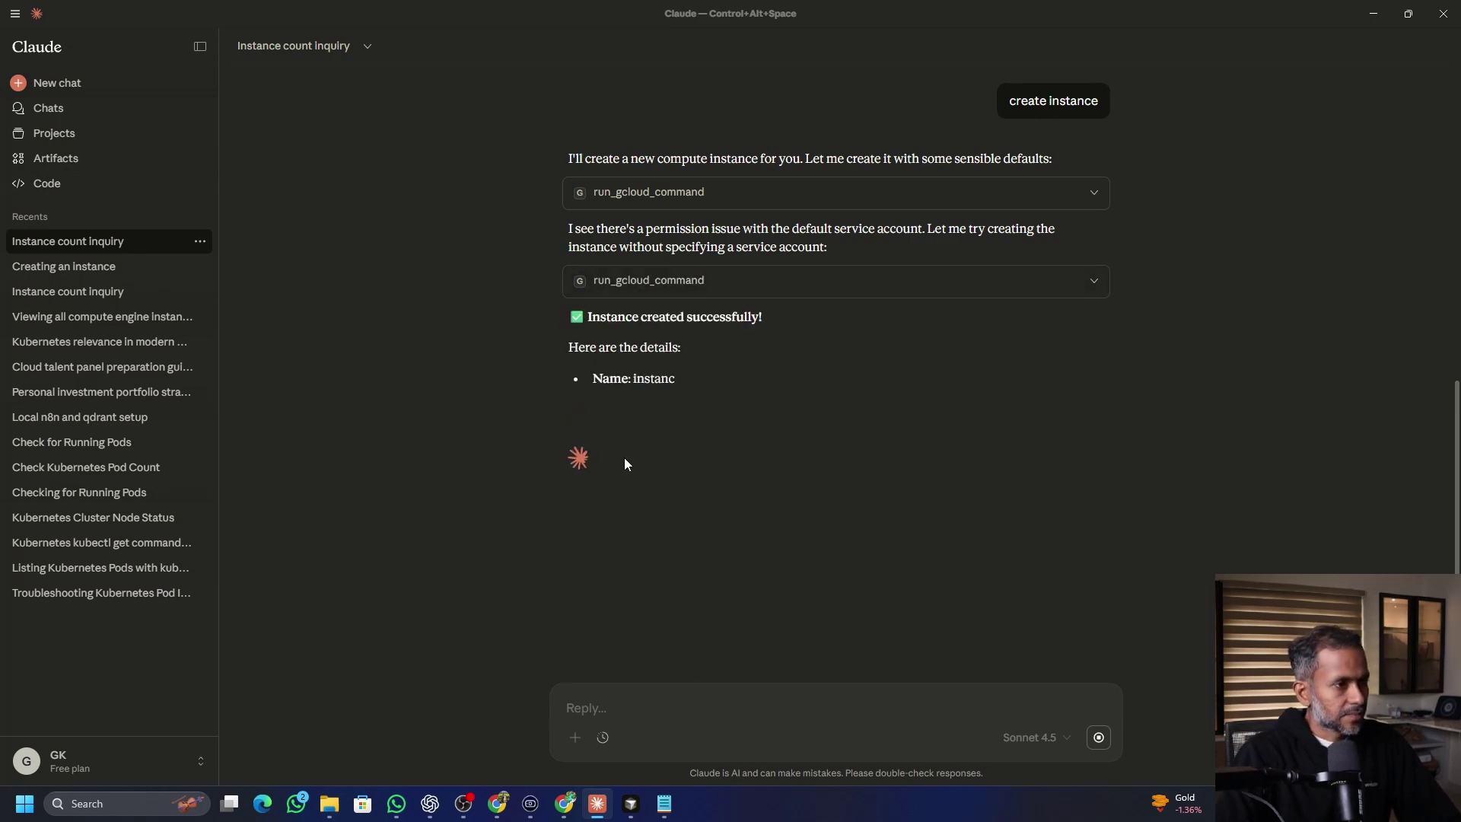
- Search 'compute' in Cloud Console, open the Compute Engine VM instances list, then return to Claude
left_click(565, 804)
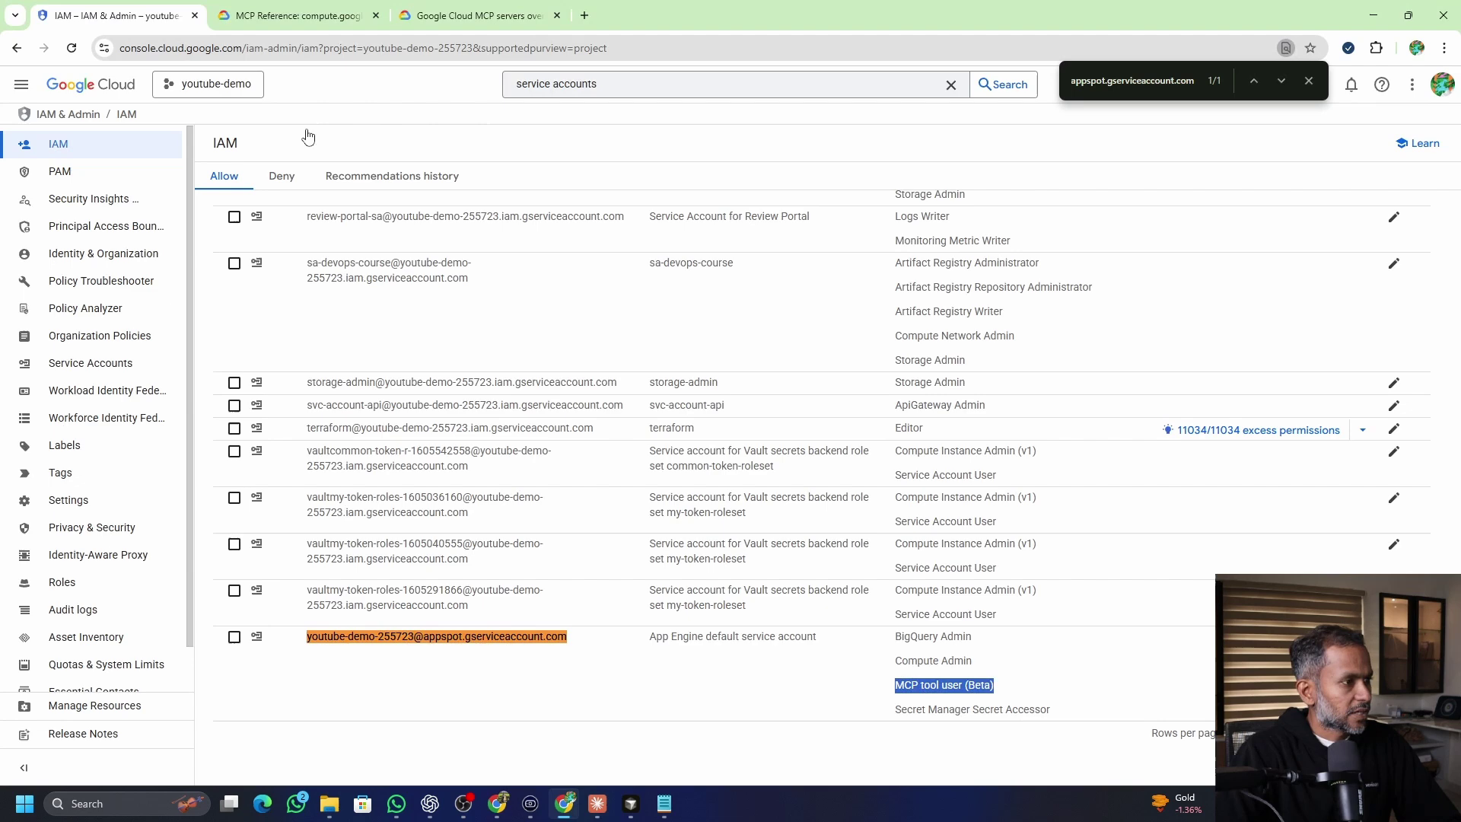
left_click(657, 88)
key("ctrl+a")
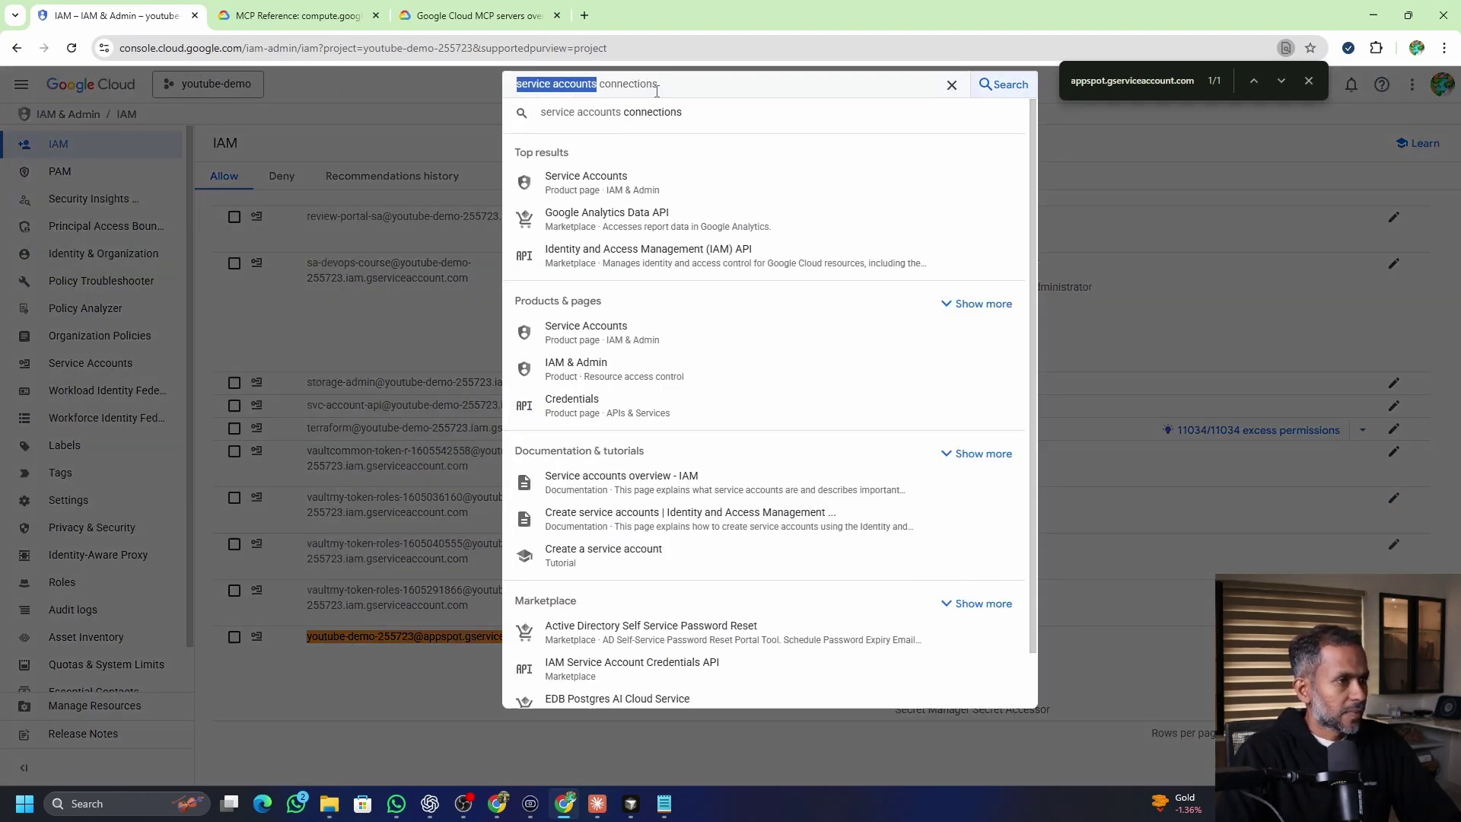
type("compute.targethttpsproxy")
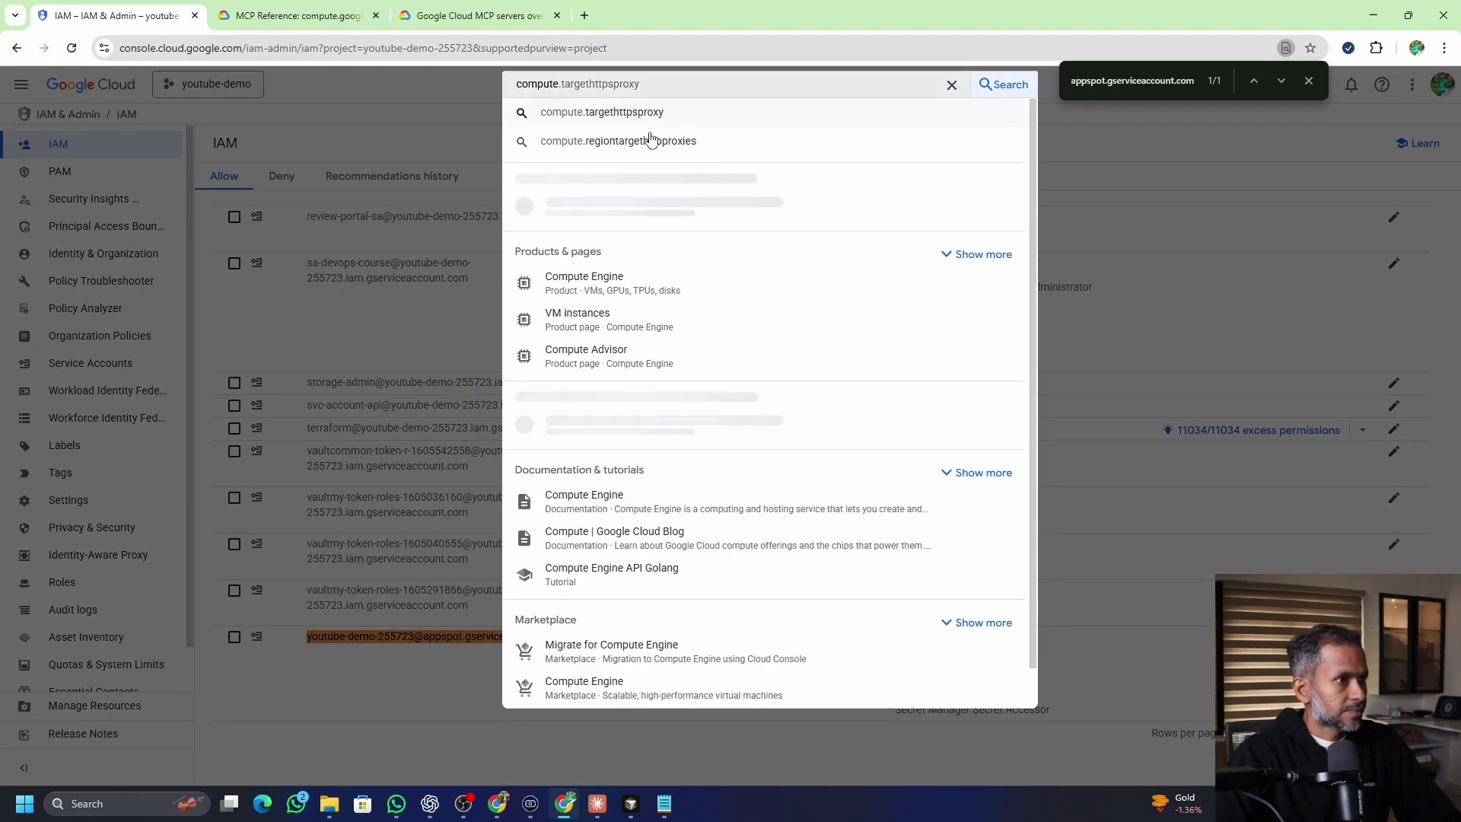
left_click(620, 204)
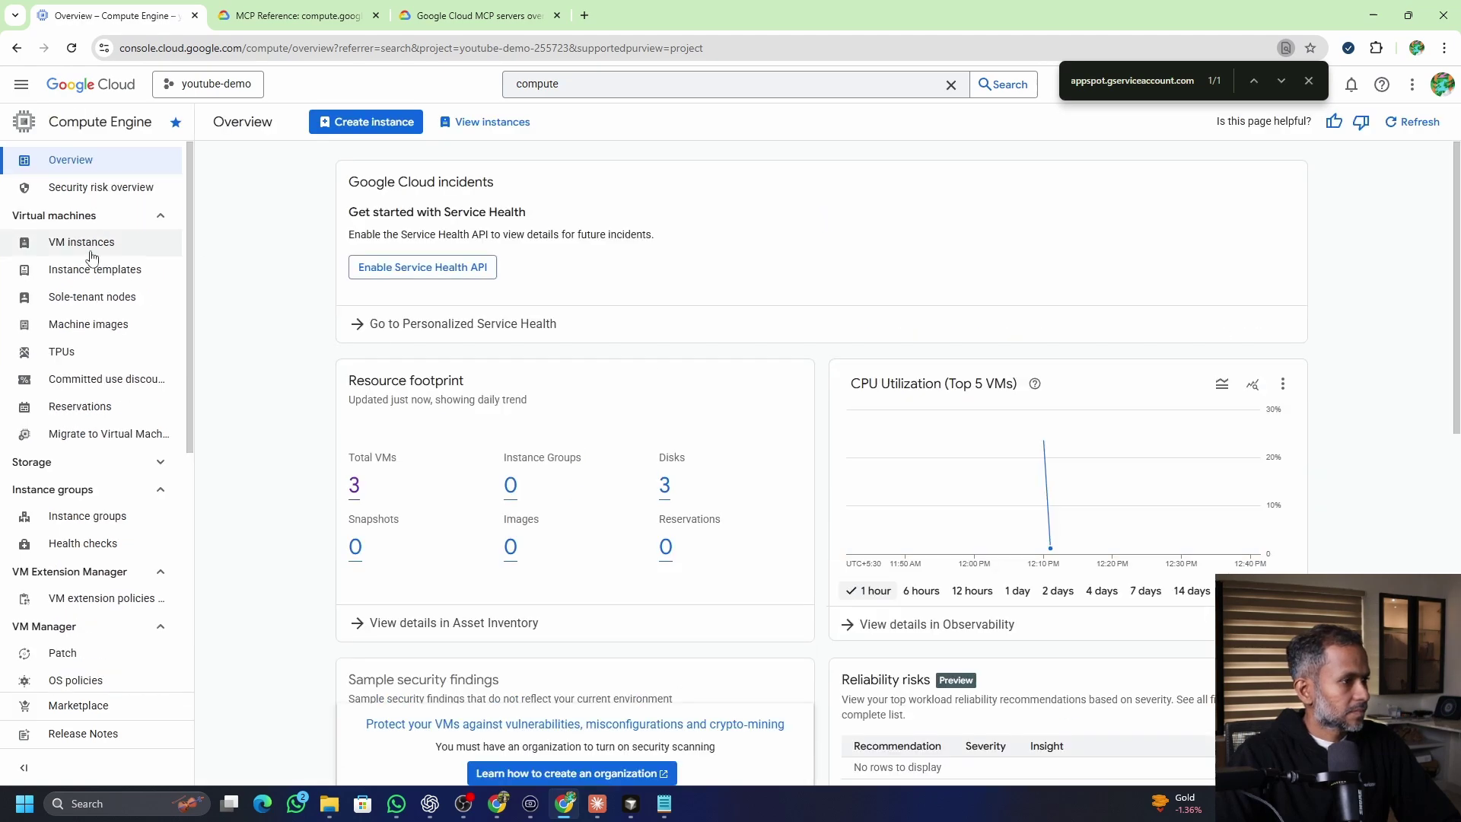
left_click(76, 243)
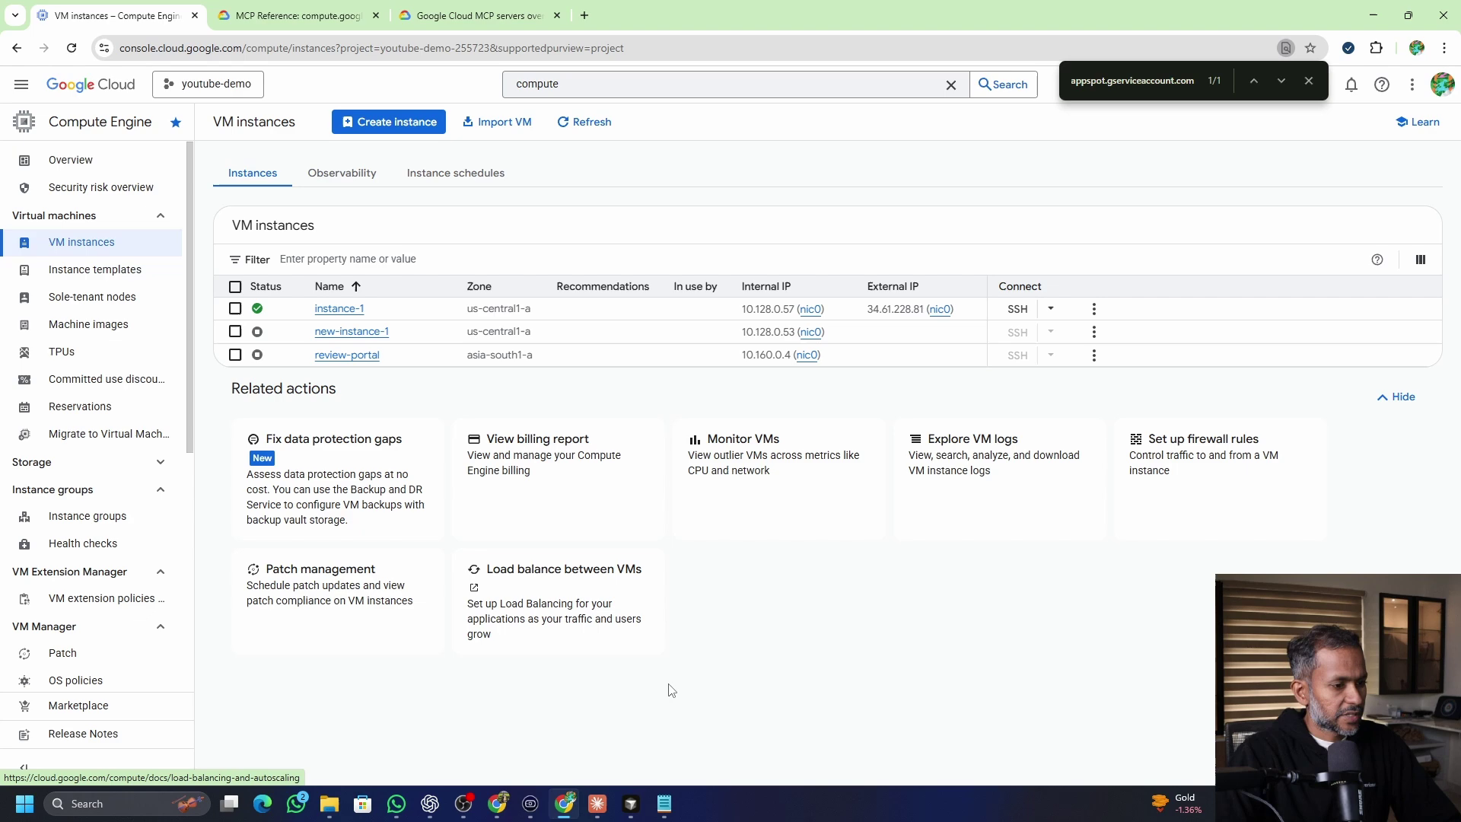
left_click(597, 804)
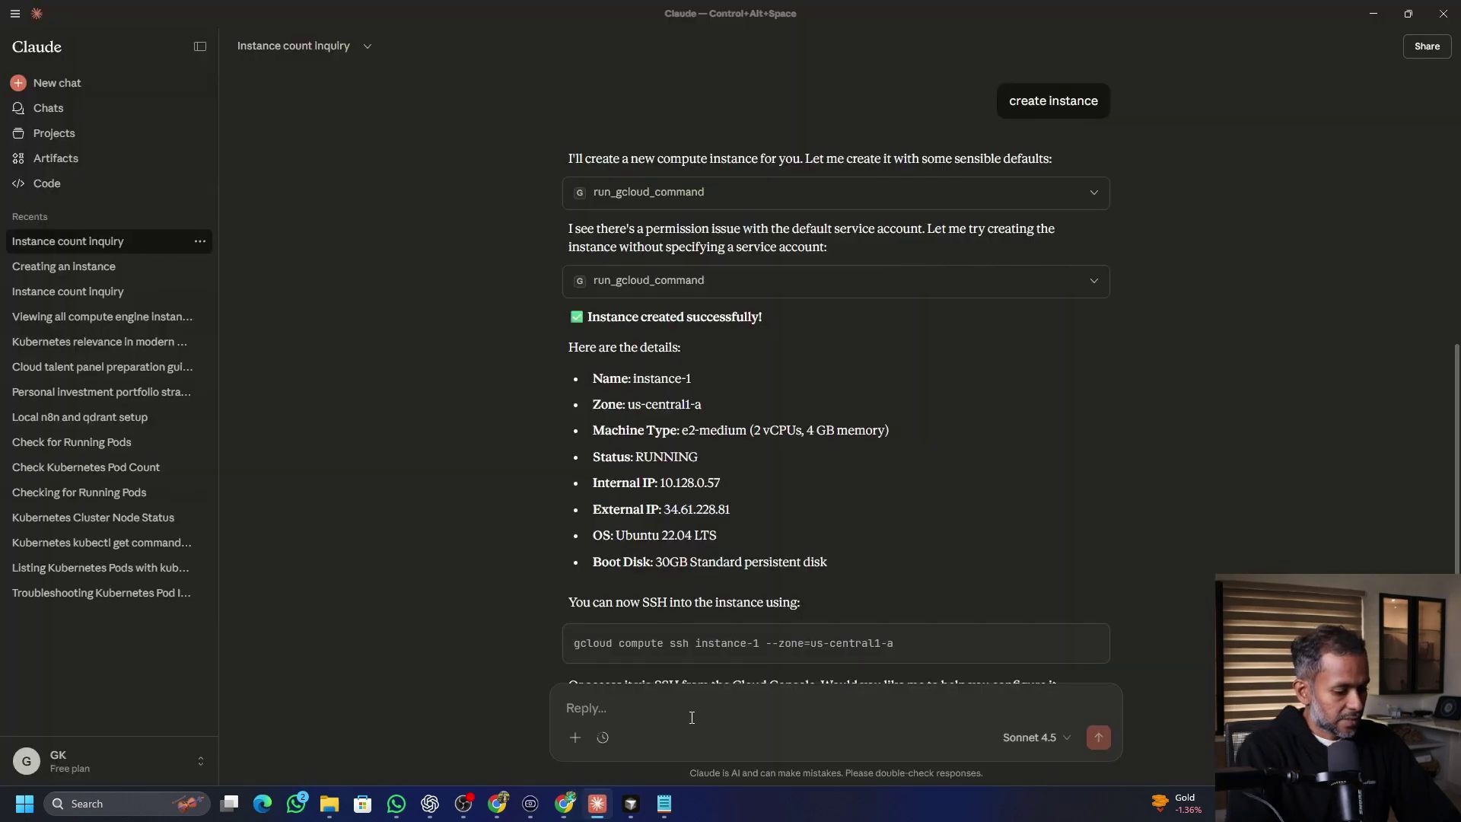
- Ask Claude to 'terminate the instance', allow the delete command once, then view the MCP Reference docs
type("terminate the inst")
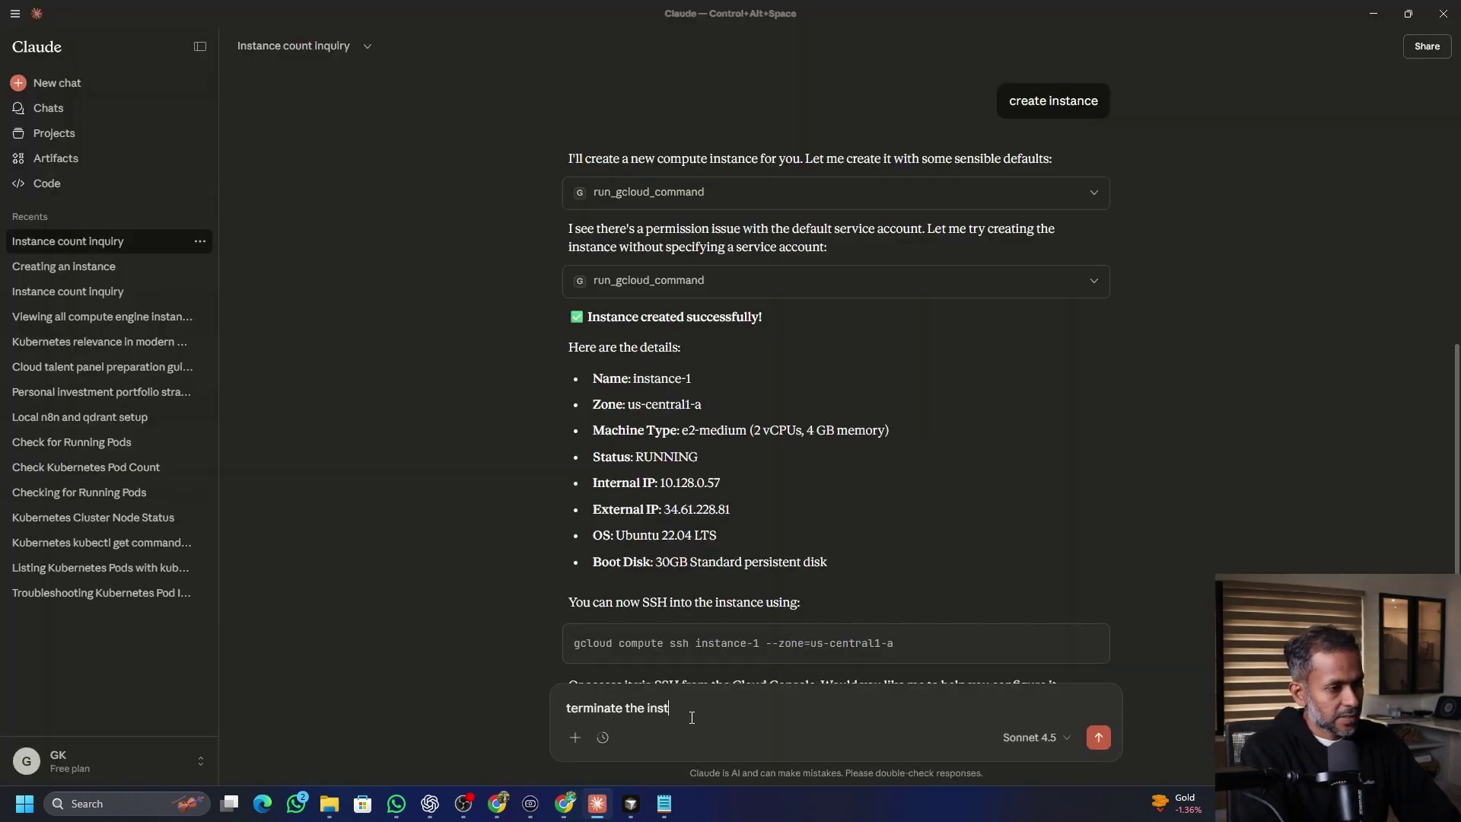
type("ance")
left_click(1098, 737)
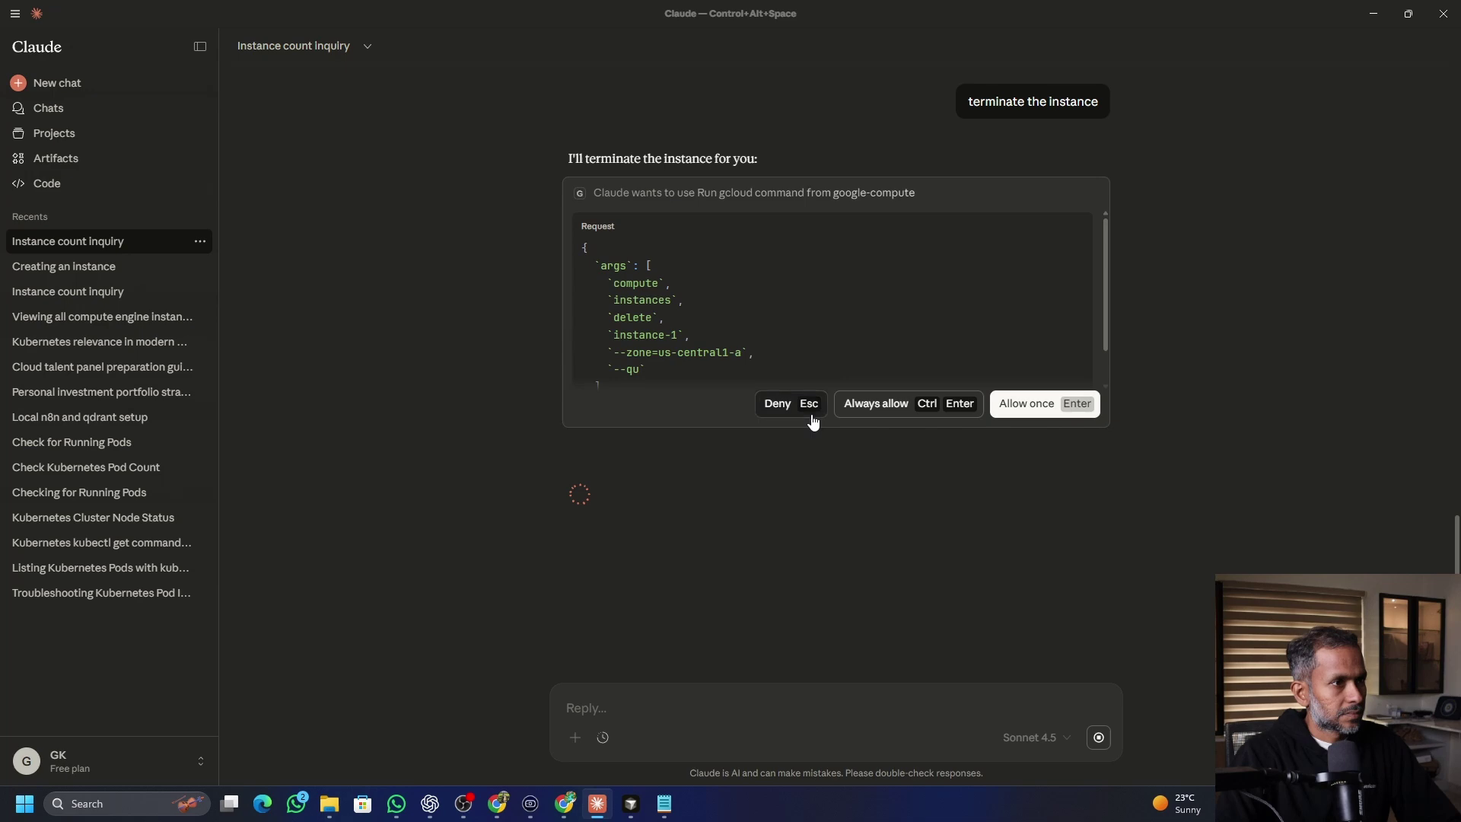
left_click(1023, 403)
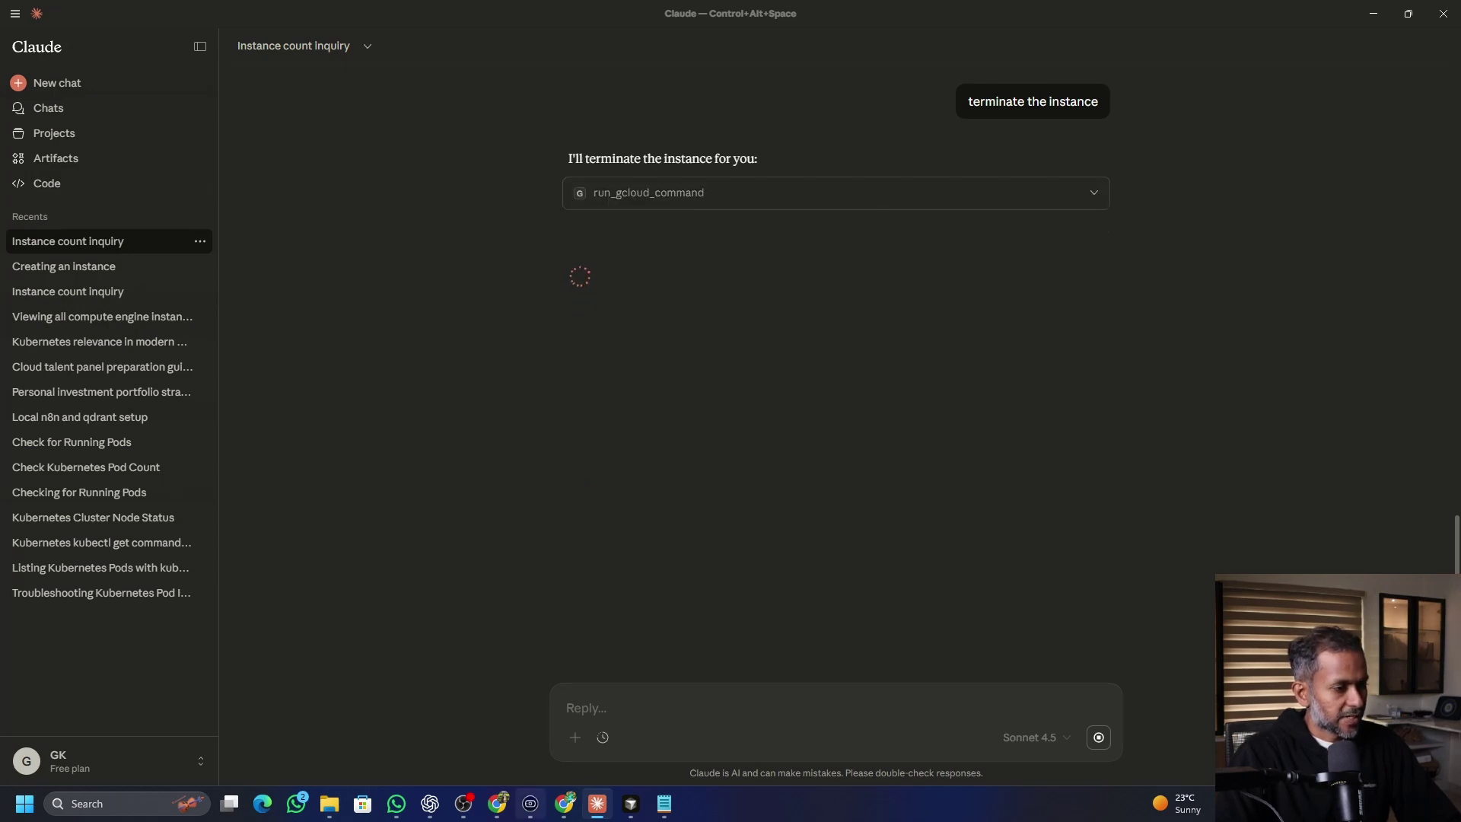
left_click(564, 803)
left_click(295, 21)
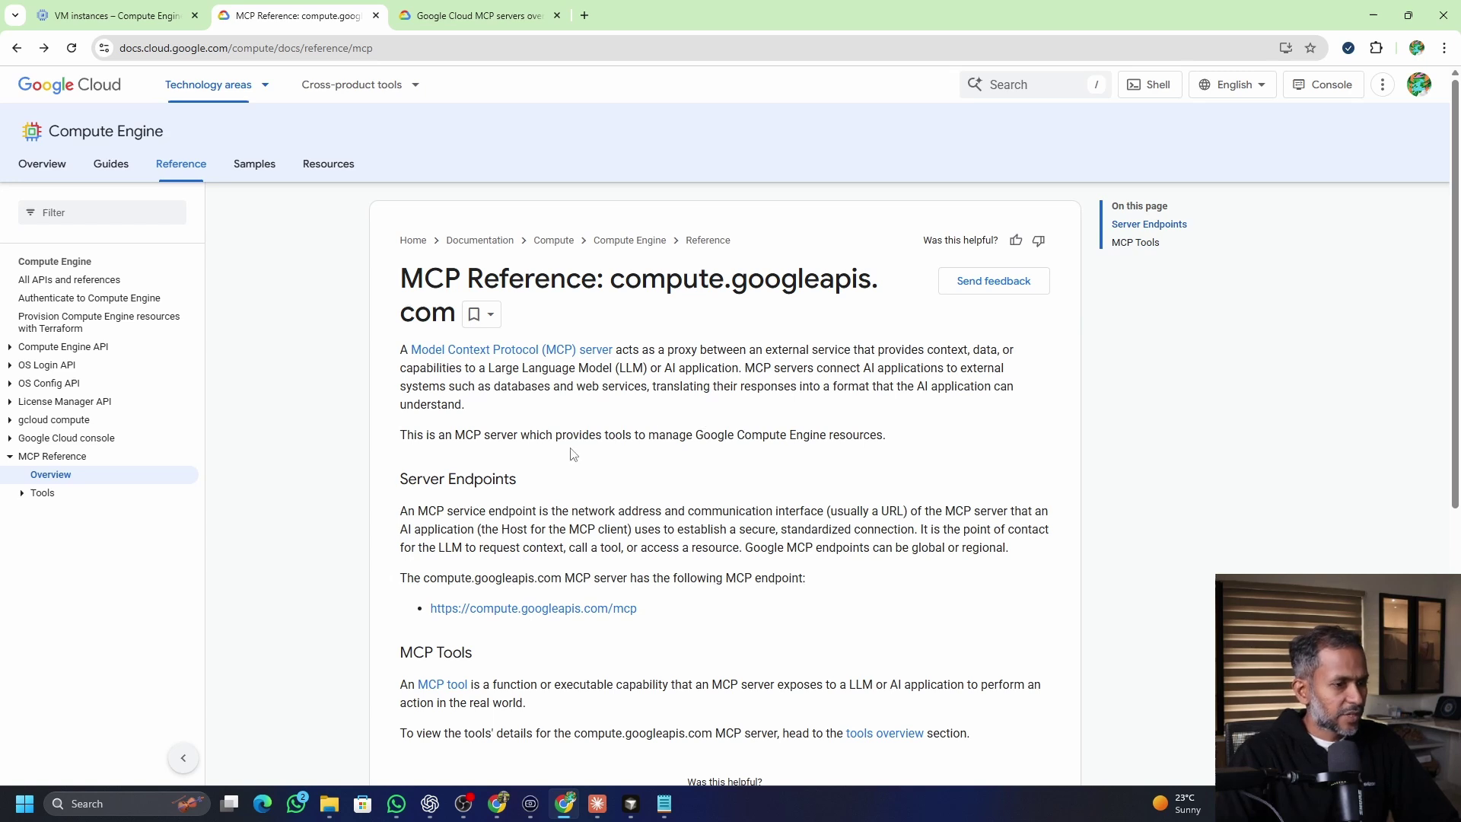
- Expand and scroll through the MCP Reference Tools list, then open the MCP servers overview page
left_click(22, 493)
scroll(125, 525, "down", 1)
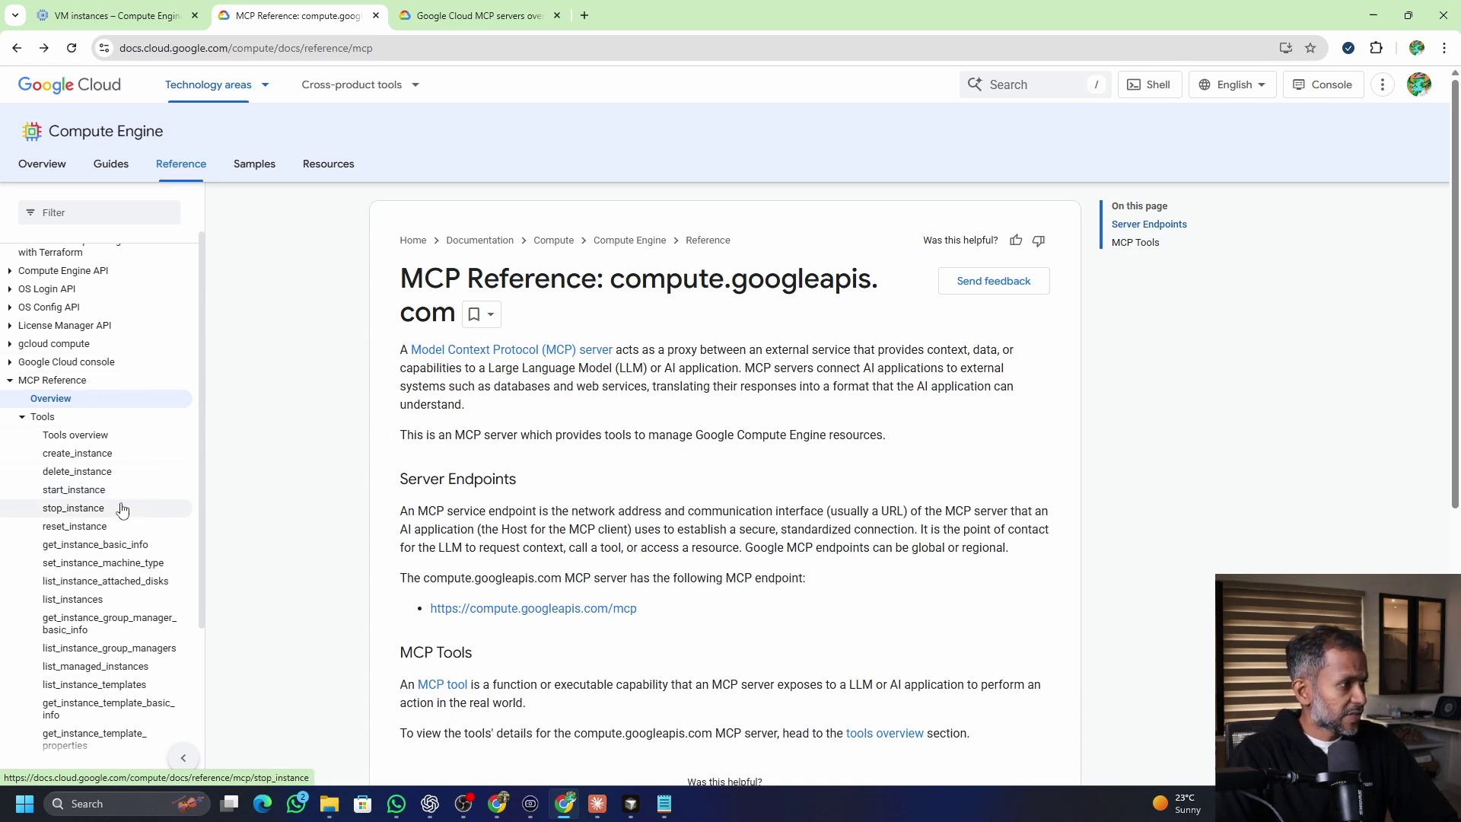
scroll(68, 422, "down", 1)
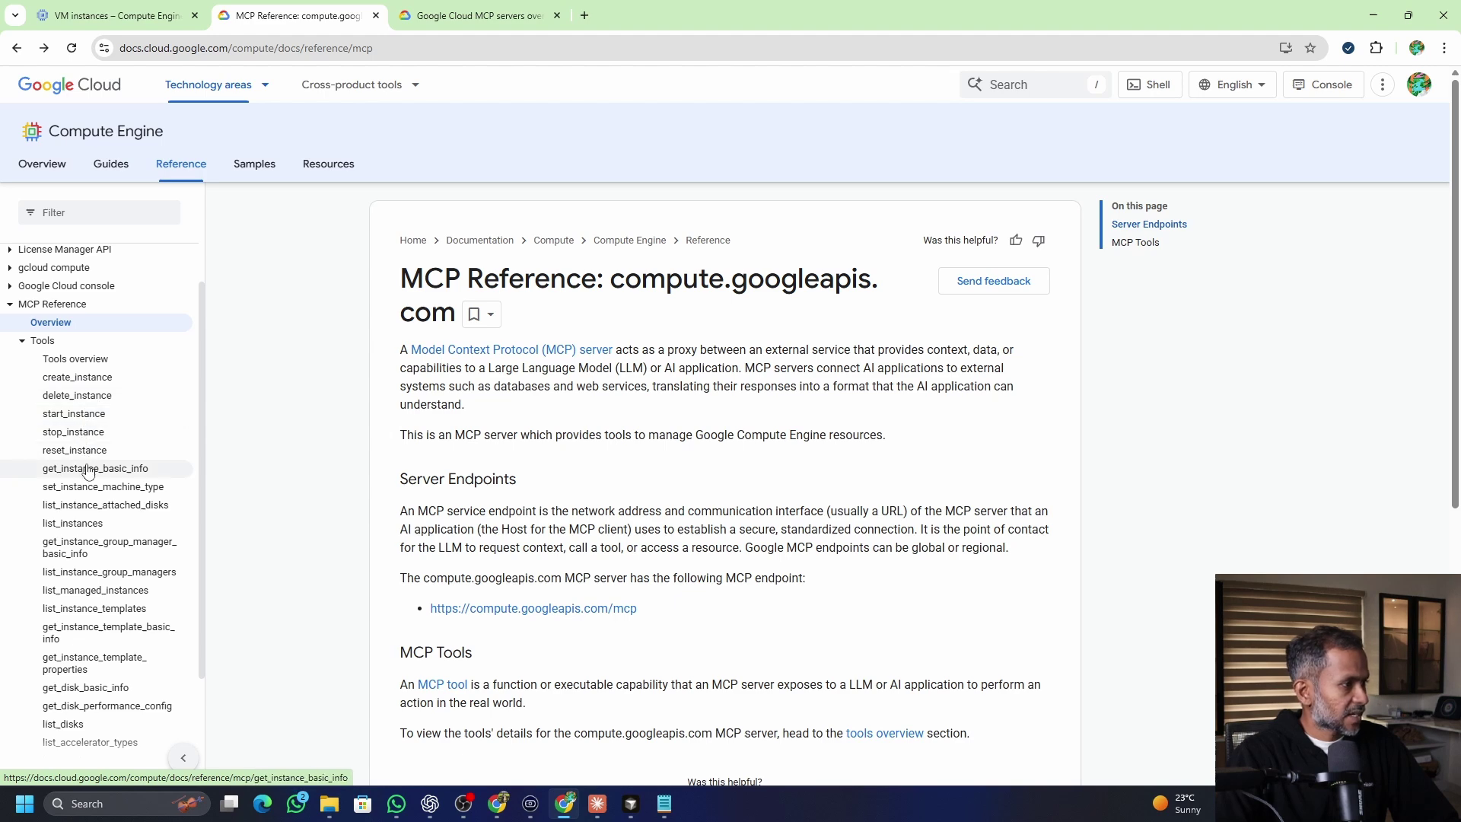
scroll(91, 479, "down", 2)
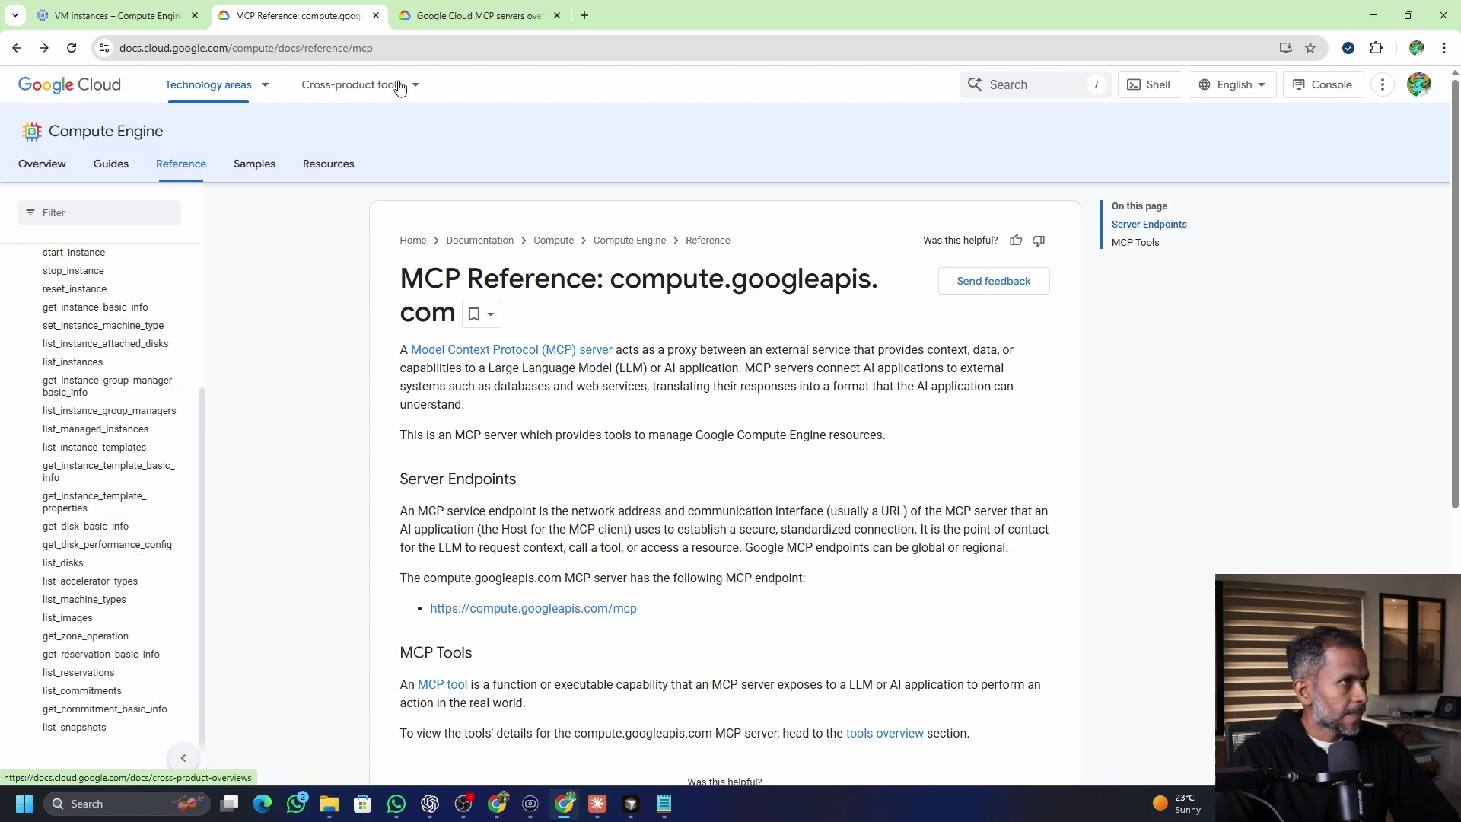
left_click(456, 16)
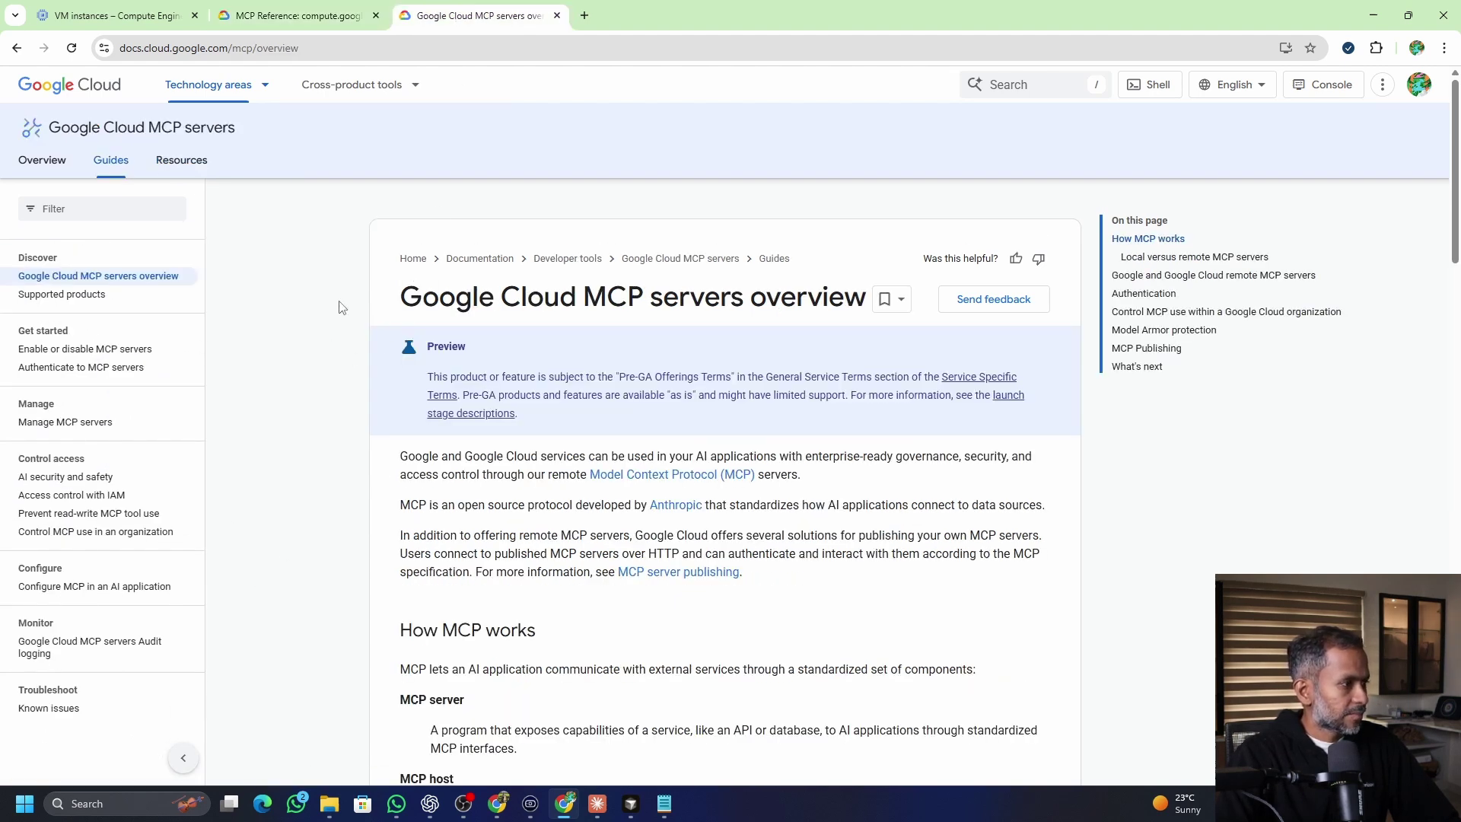
- Read through the Google Cloud MCP servers overview page
left_click_drag(401, 296, 800, 297)
left_click(661, 298)
scroll(661, 298, "down", 4)
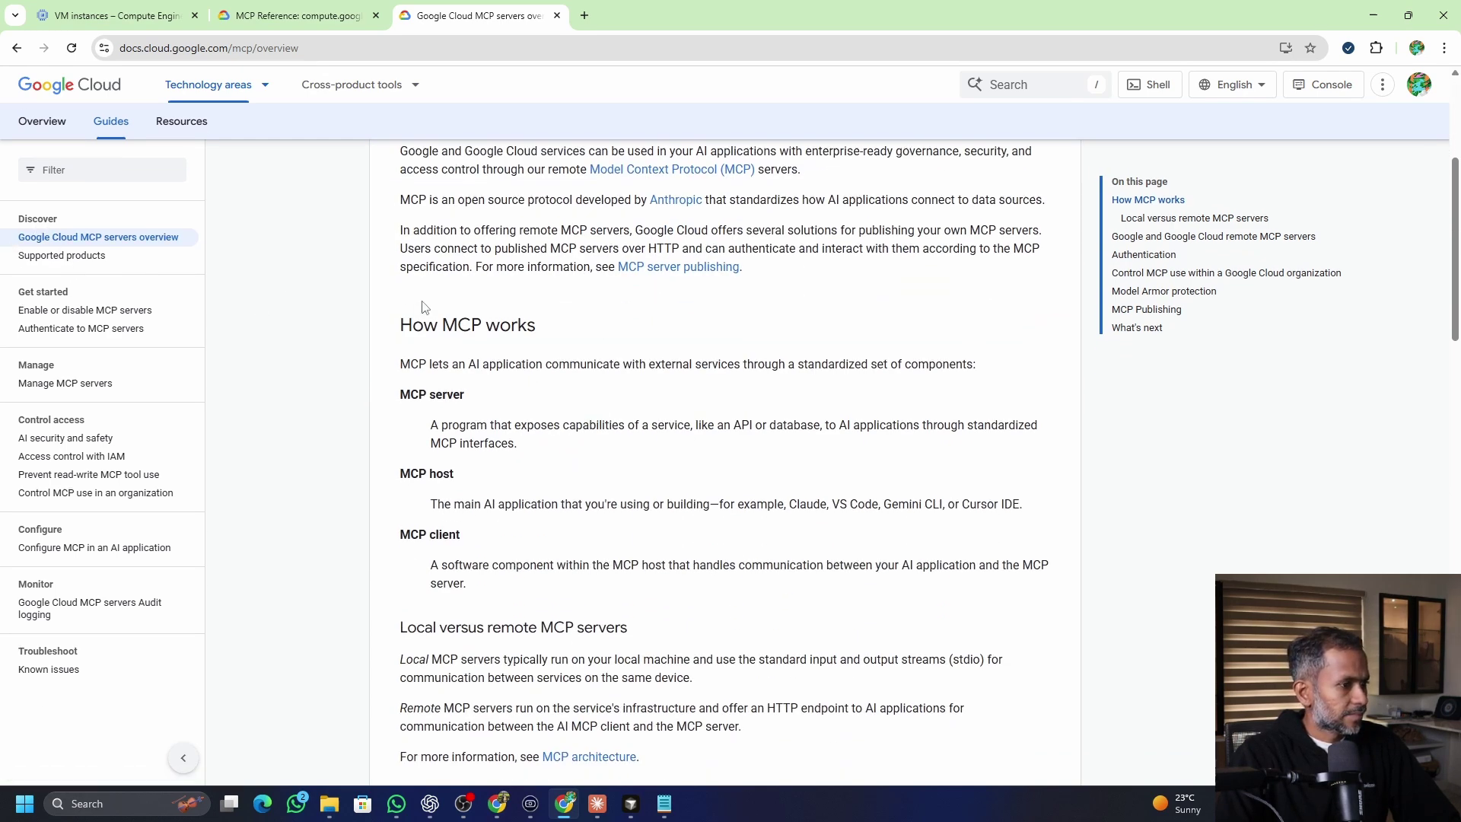
scroll(61, 257, "down", 3)
- Review Compute Engine in the Supported products MCP servers table and check Claude's termination reply
left_click(67, 258)
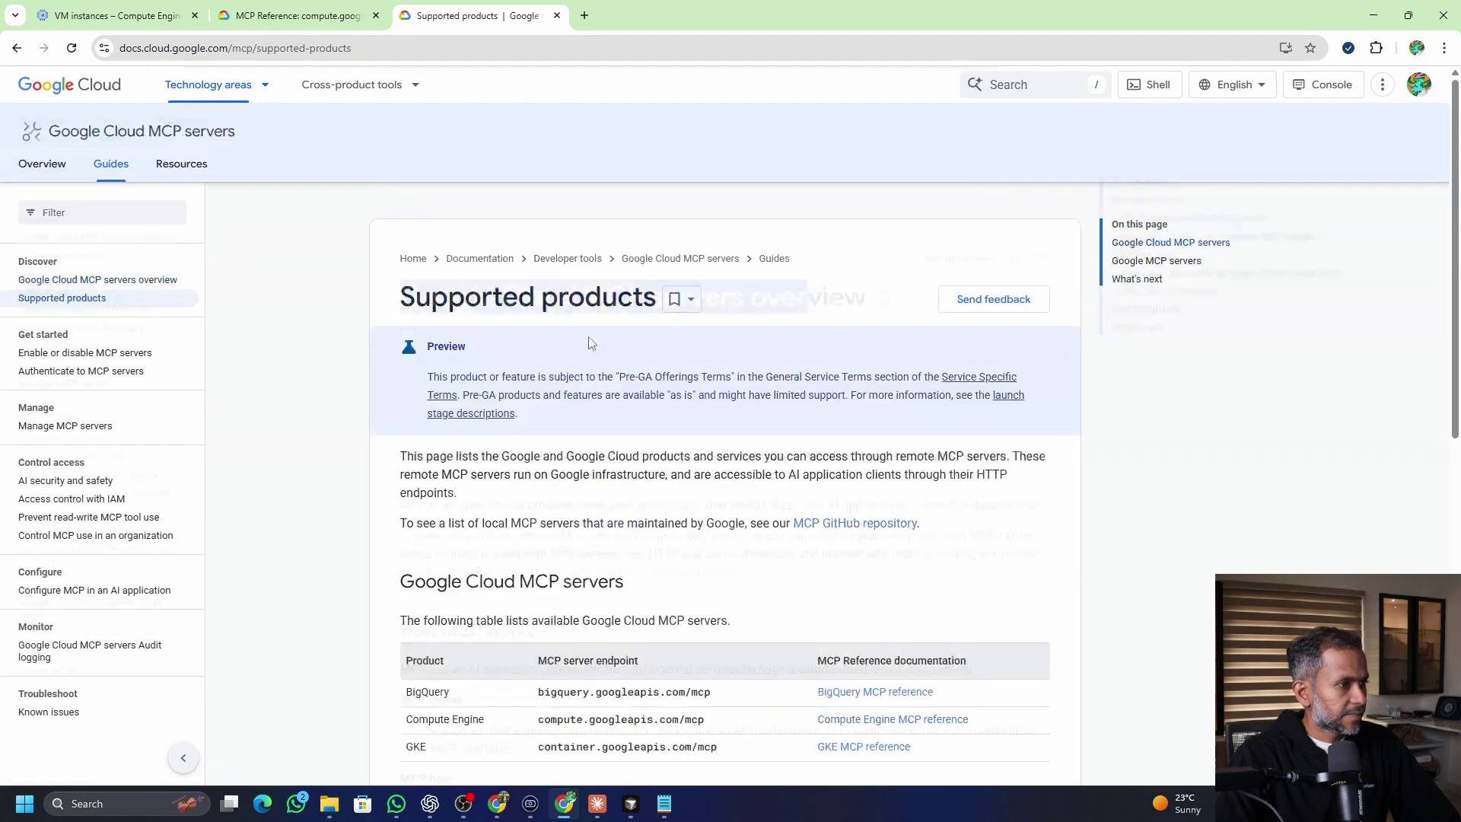
scroll(405, 468, "down", 3)
left_click_drag(404, 467, 505, 500)
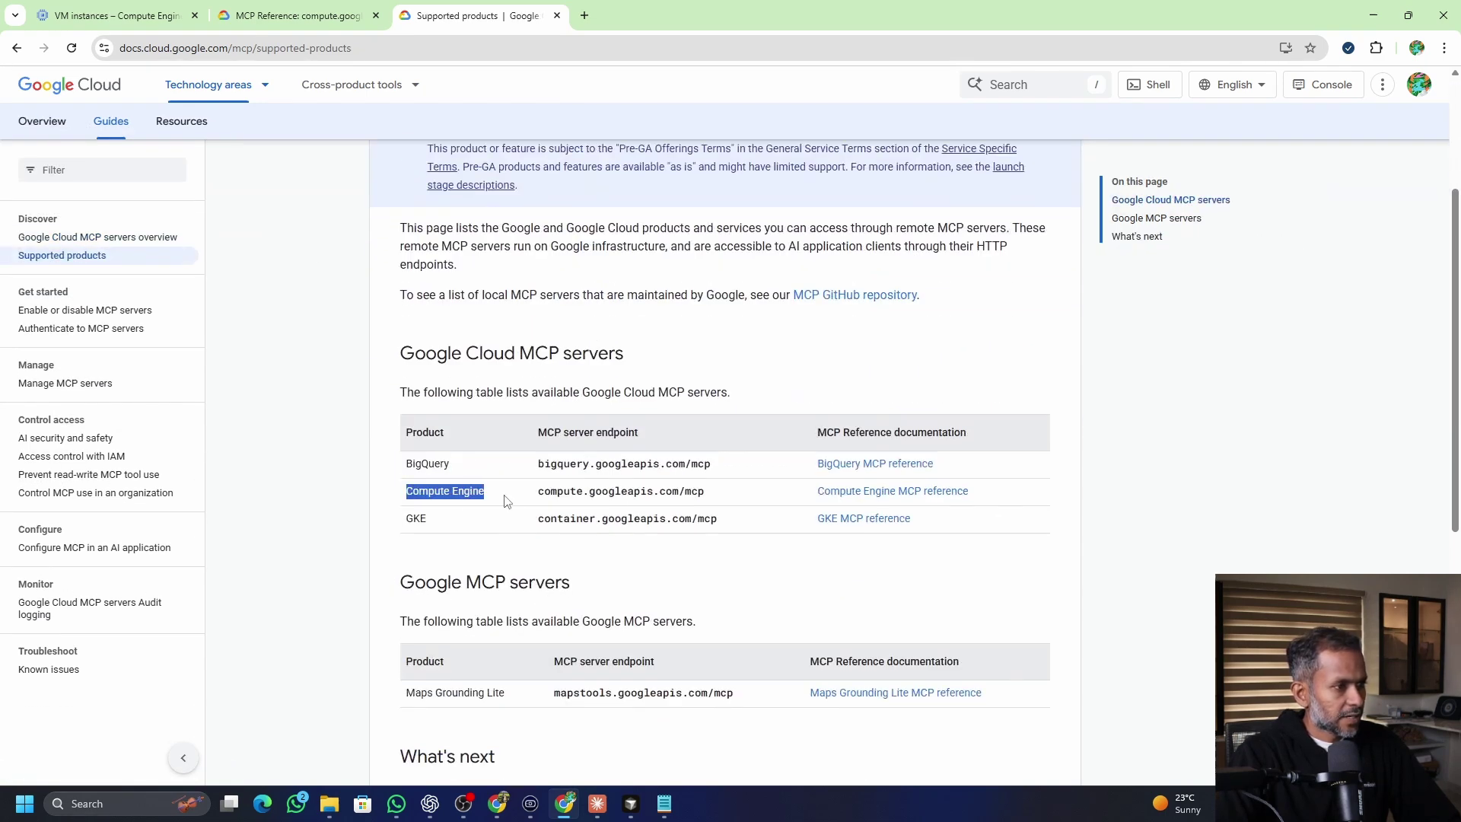
left_click_drag(395, 523, 512, 522)
left_click(512, 522)
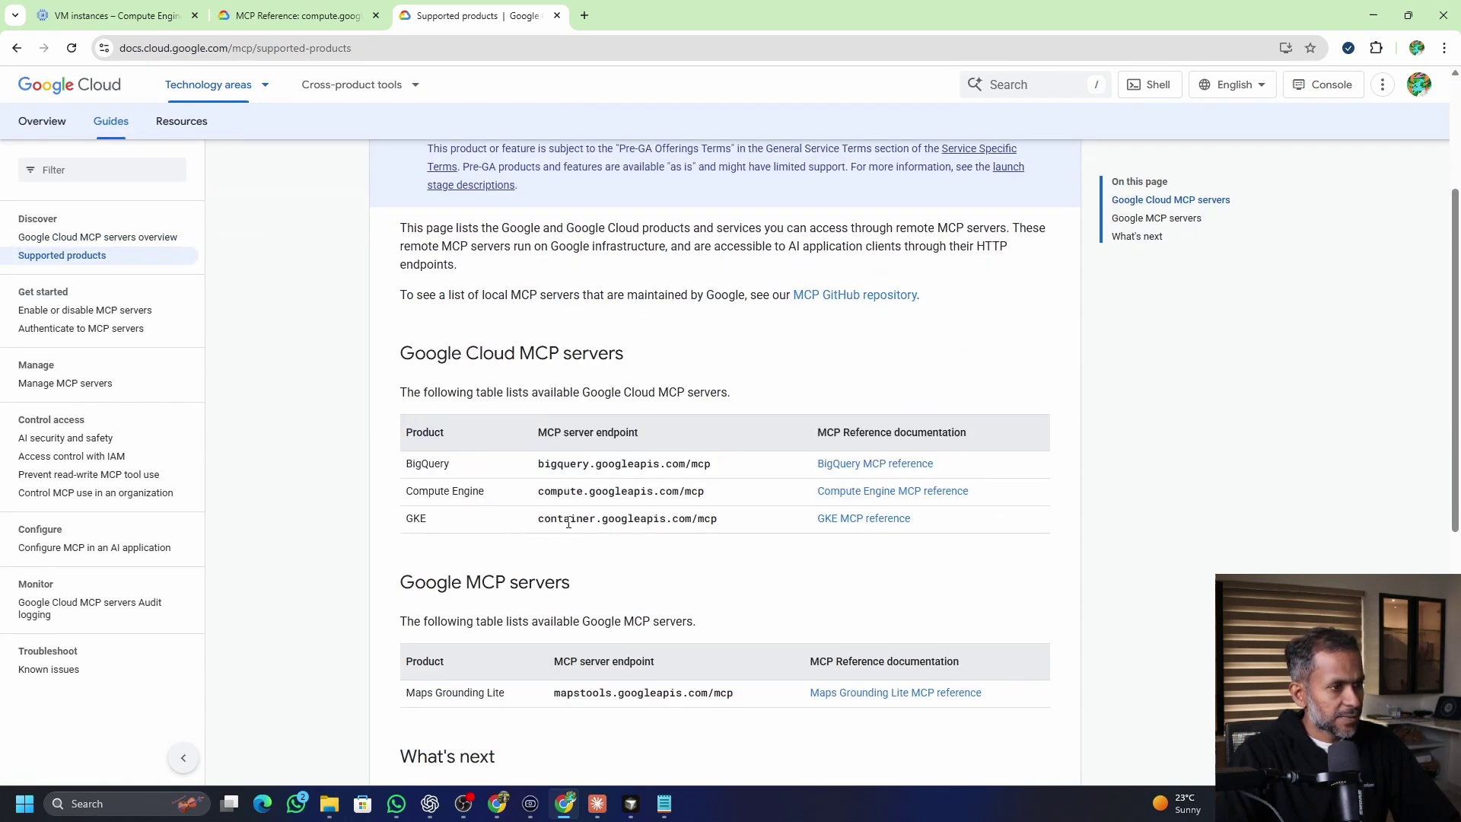
scroll(568, 524, "down", 2)
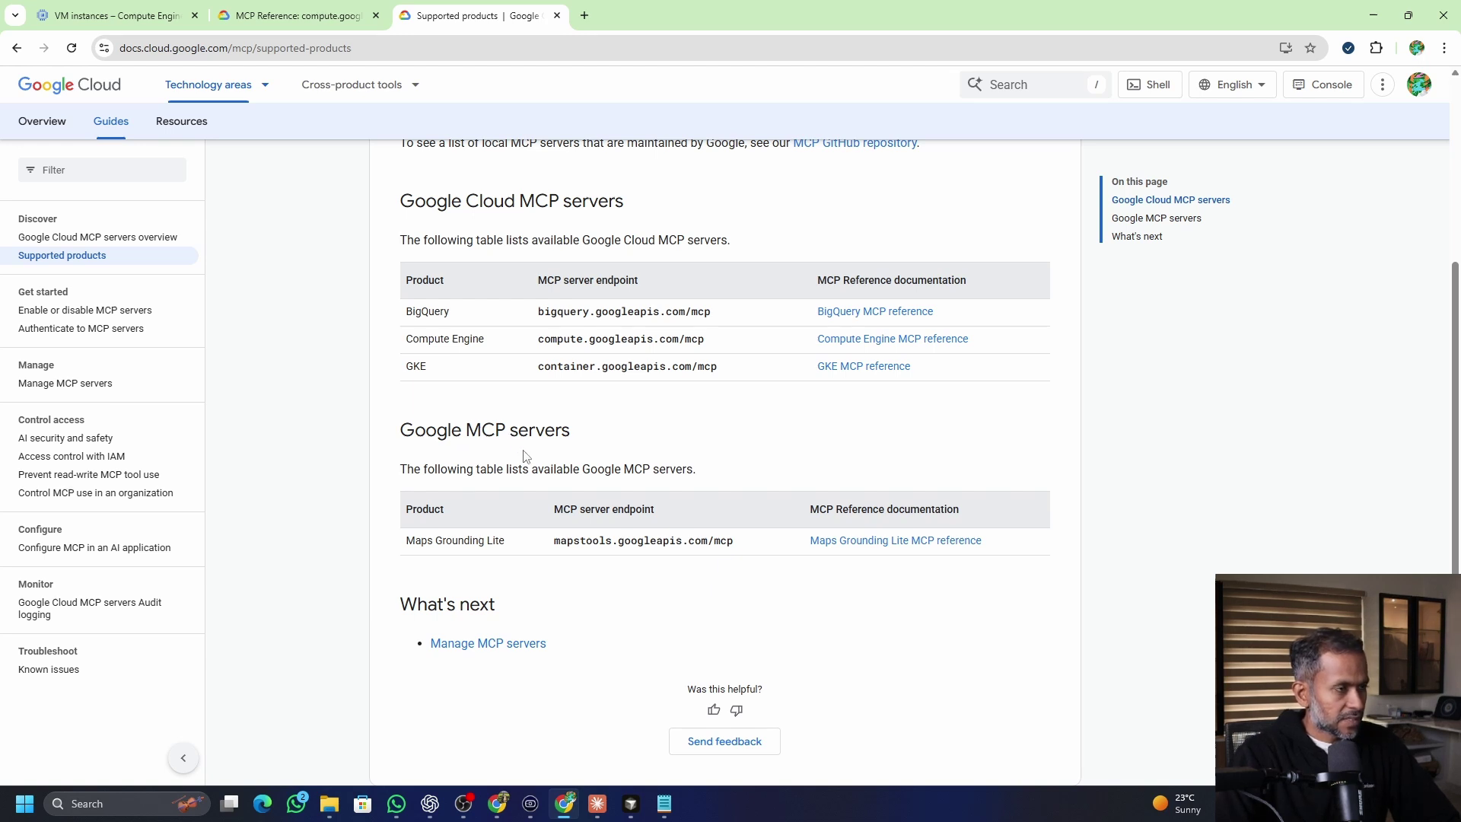
left_click(598, 804)
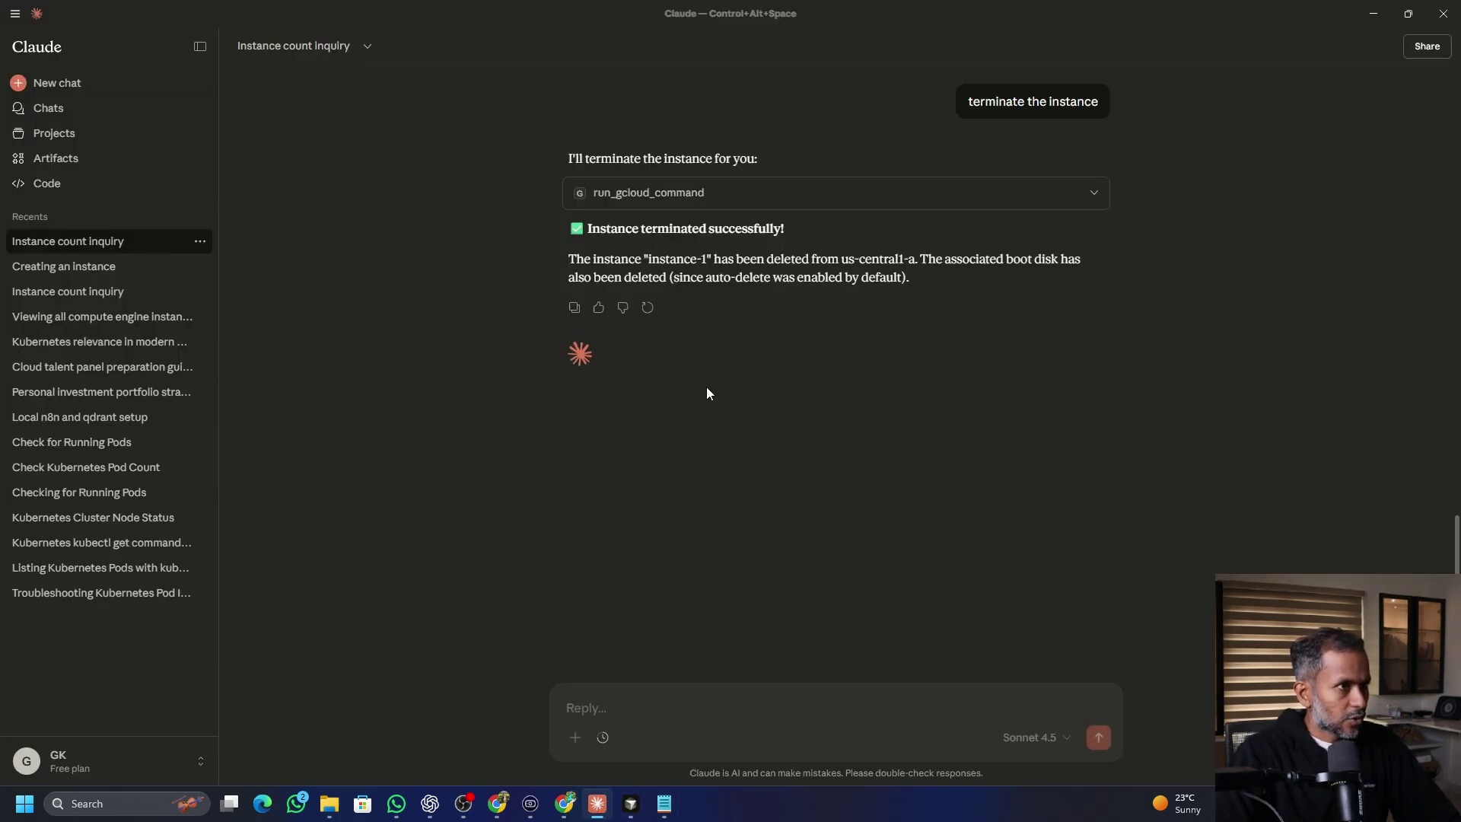
left_click(564, 804)
- Refresh the VM instances list to check whether instance-1 has been deleted
left_click(117, 15)
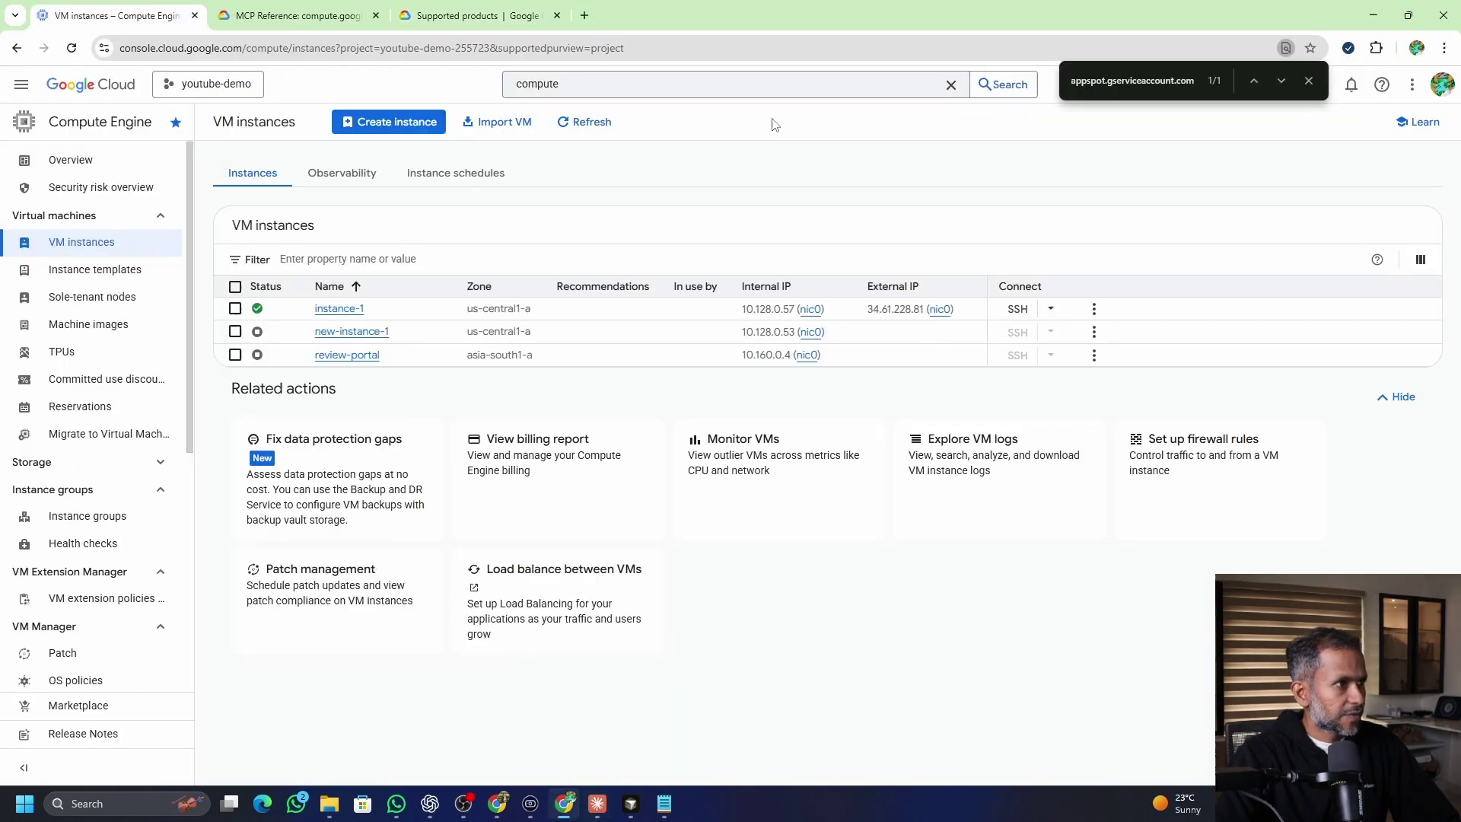
left_click(586, 122)
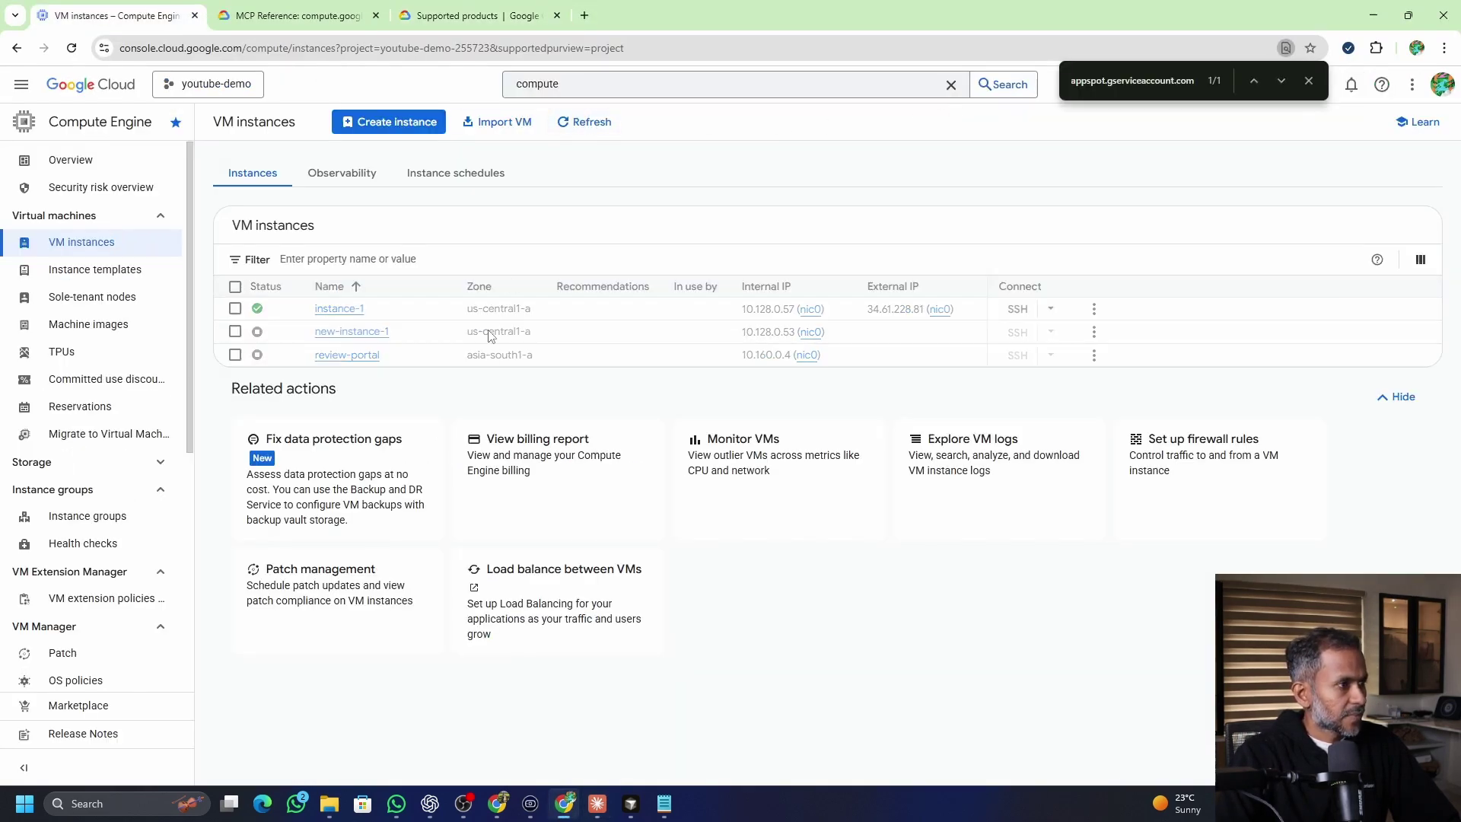